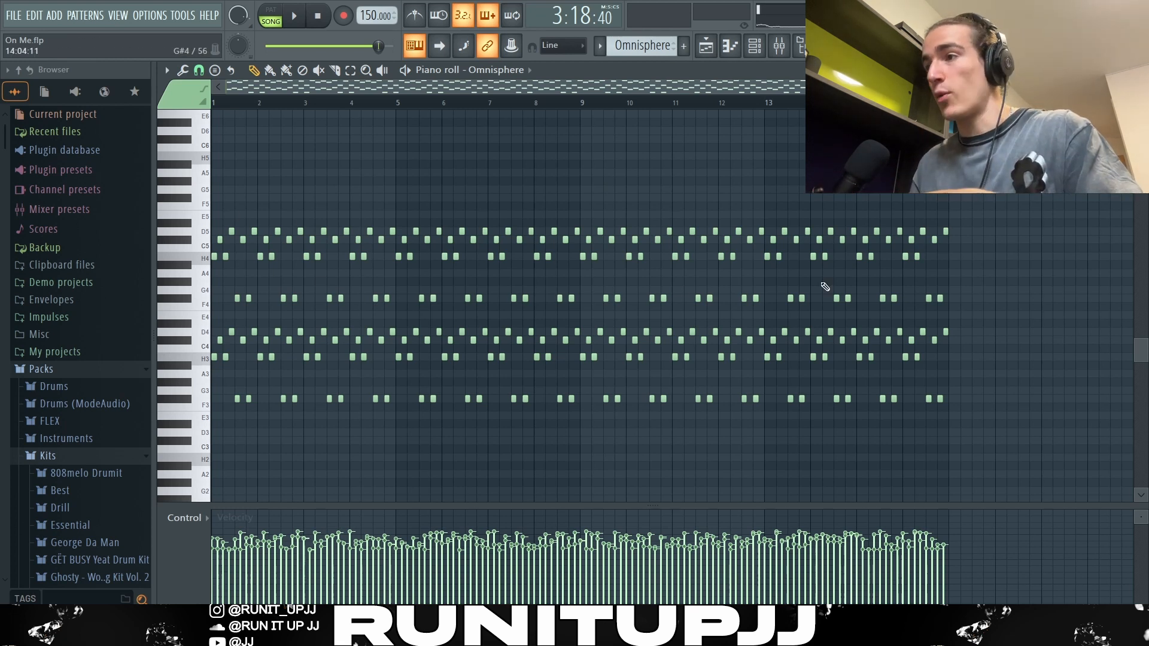
Try deleting the upper-octave notes of the Omnisphere melody, and undo the deletion
drag(975, 302, 212, 137)
key(Delete)
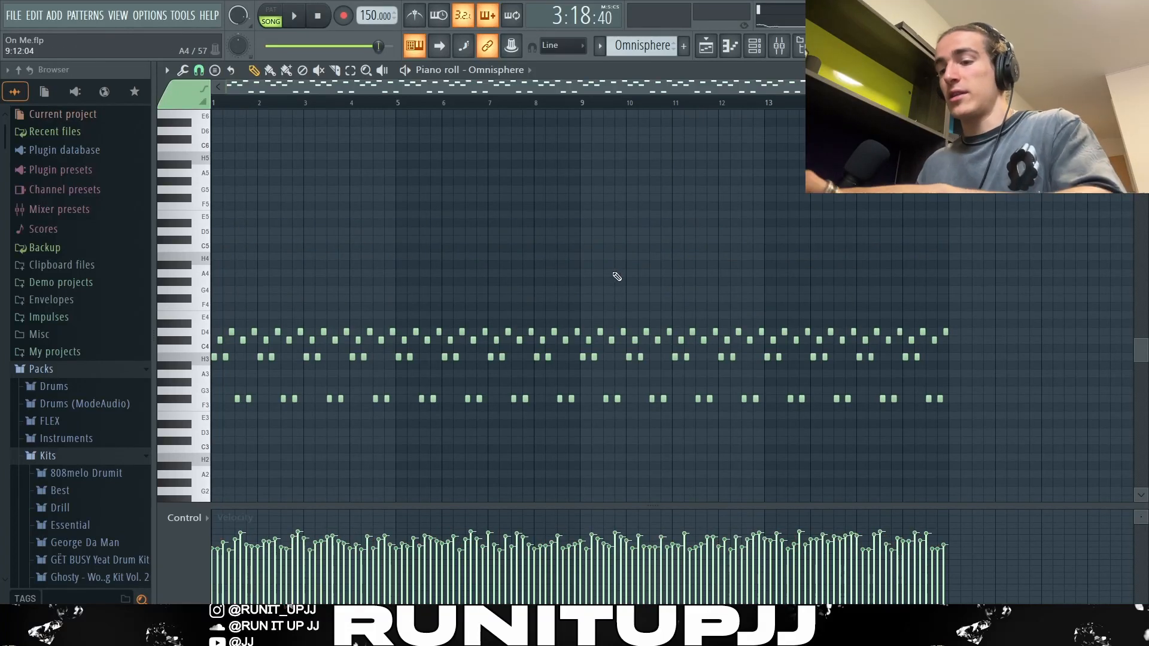
key(ctrl+z)
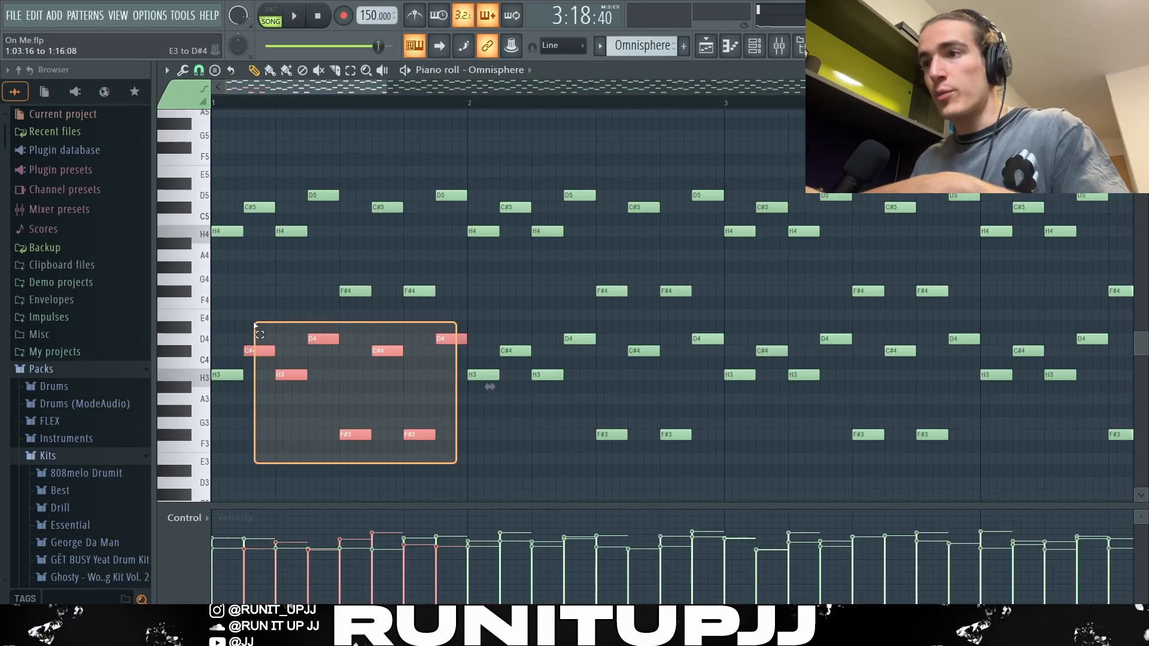
Highlight the lower-octave notes of the Omnisphere melody's first bar to examine its H3, C#4, D4 and F#3 pattern
drag(251, 323, 223, 311)
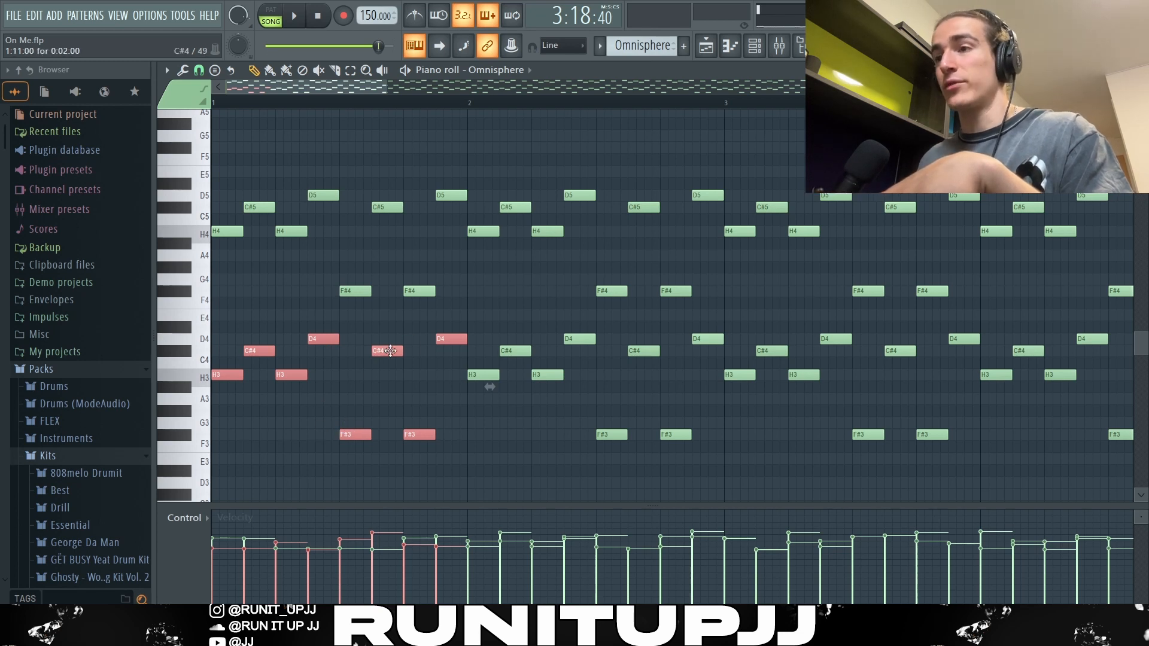
ctrl+click(403, 400)
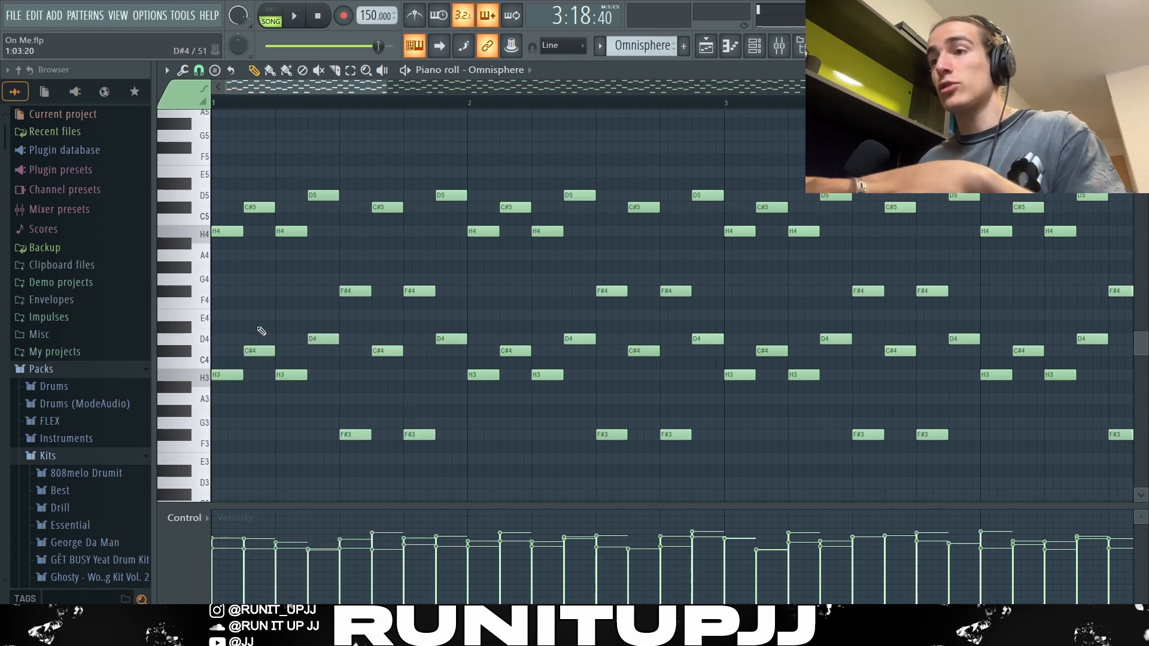
drag(252, 321, 469, 354)
drag(342, 428, 441, 451)
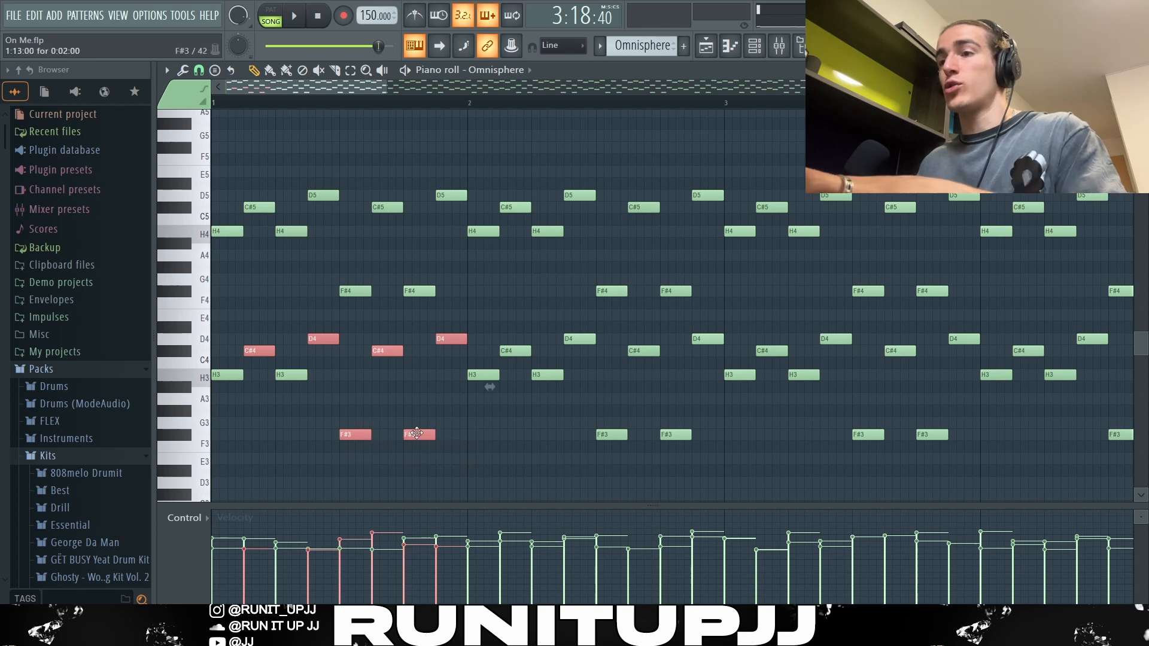
click(374, 421)
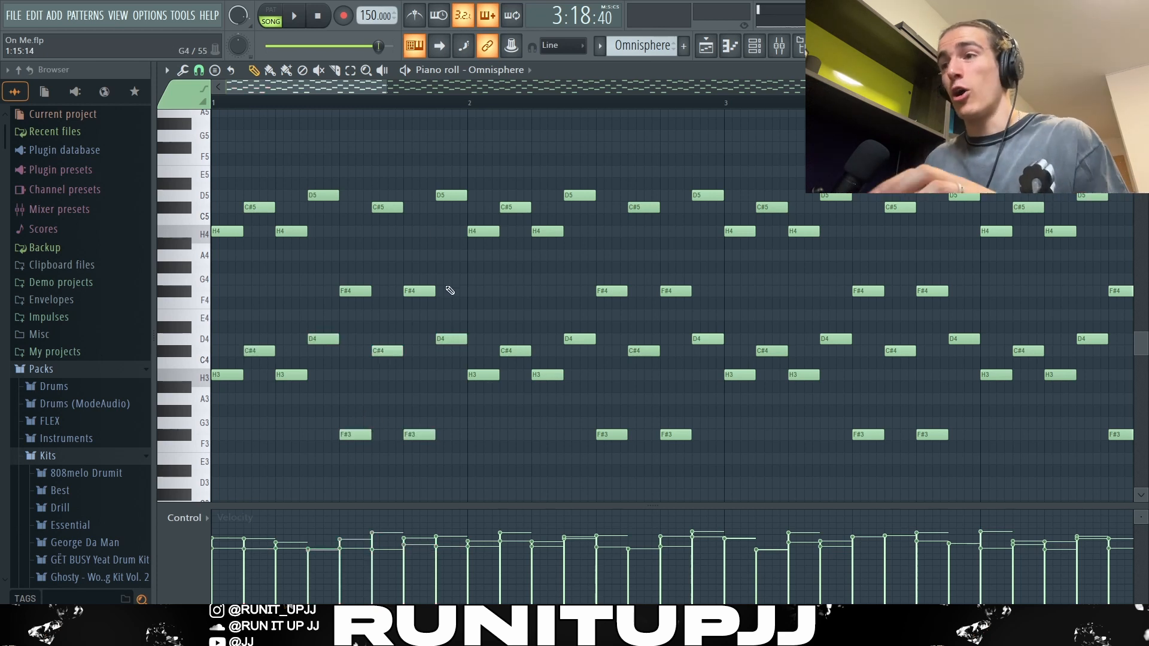
Highlight the upper-octave notes of the Omnisphere melody's first bar and clear the selection
drag(461, 304, 222, 115)
scroll(271, 237, down, 8)
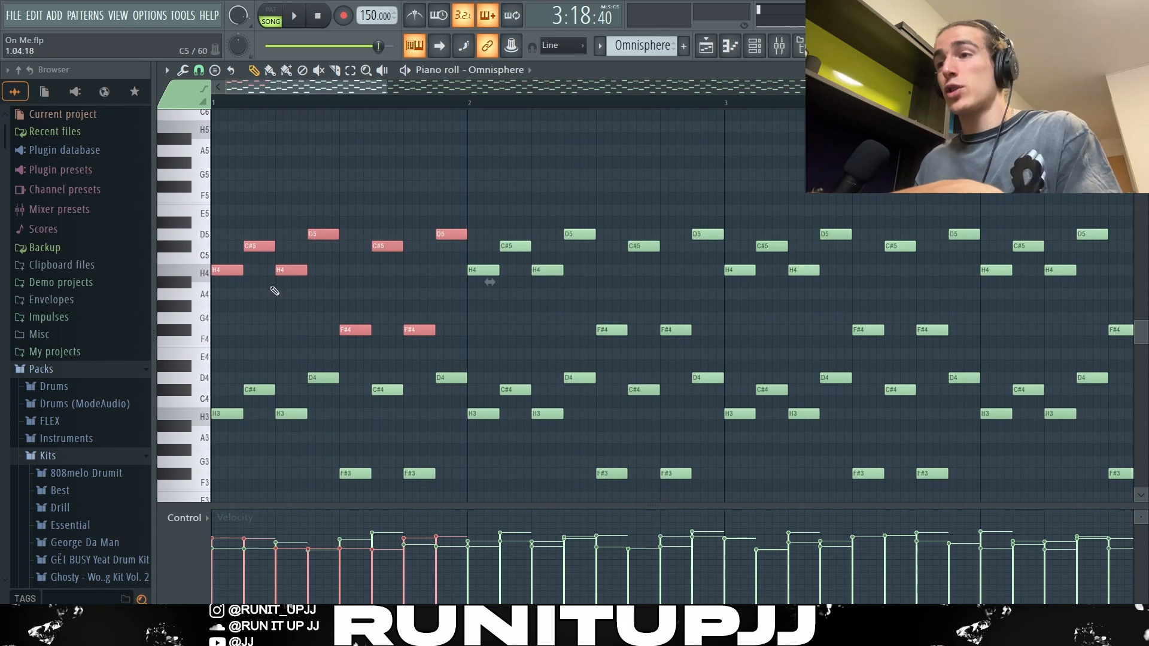
ctrl+click(349, 366)
scroll(342, 372, down, 5)
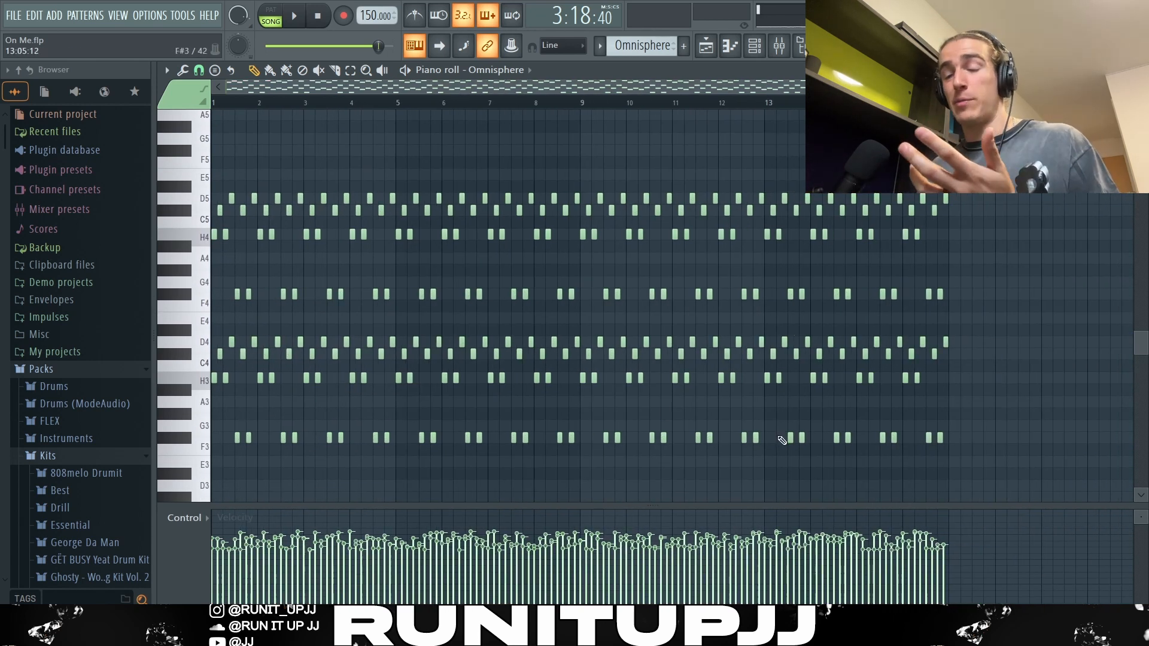
Preview random velocity variation on the Omnisphere notes with the randomizer and close it without accepting
key(alt+r)
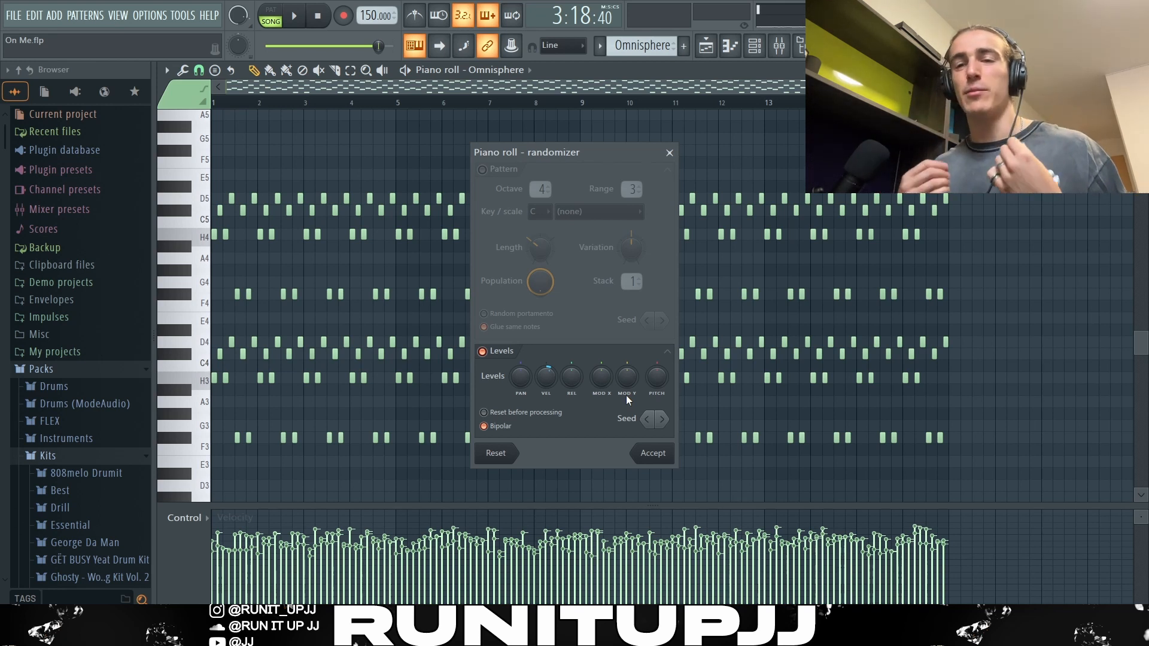
key(Escape)
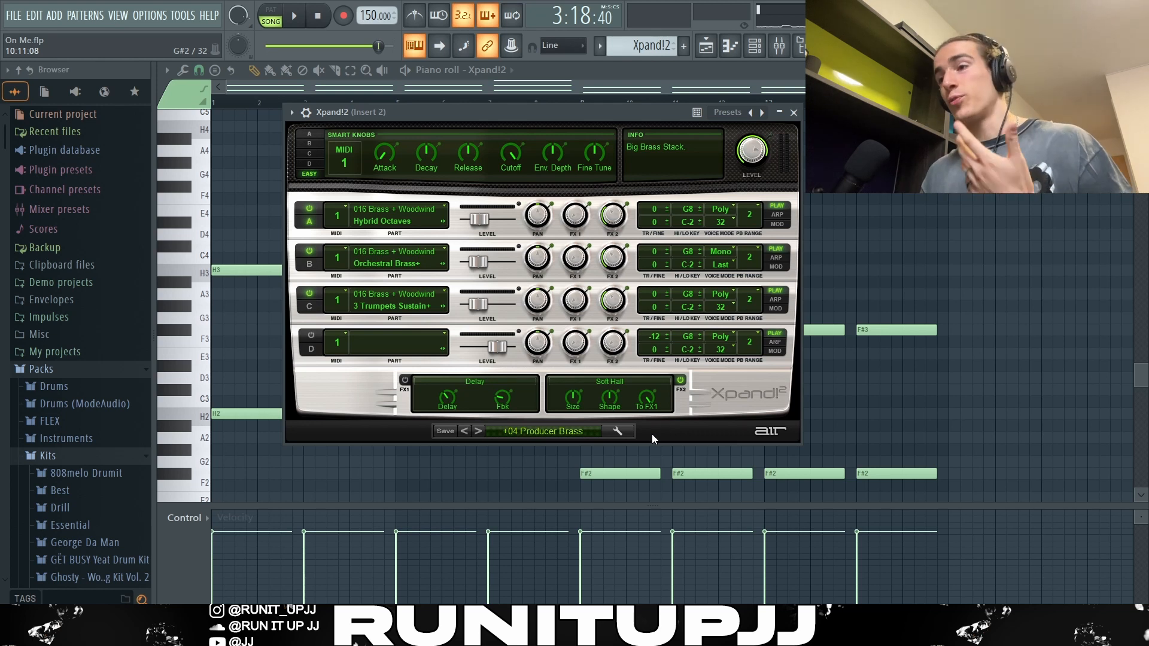
Highlight the H2 and H3 notes in the first eight bars of the Xpand!2 pattern and the extra H4 note
click(606, 438)
mouse_move(507, 534)
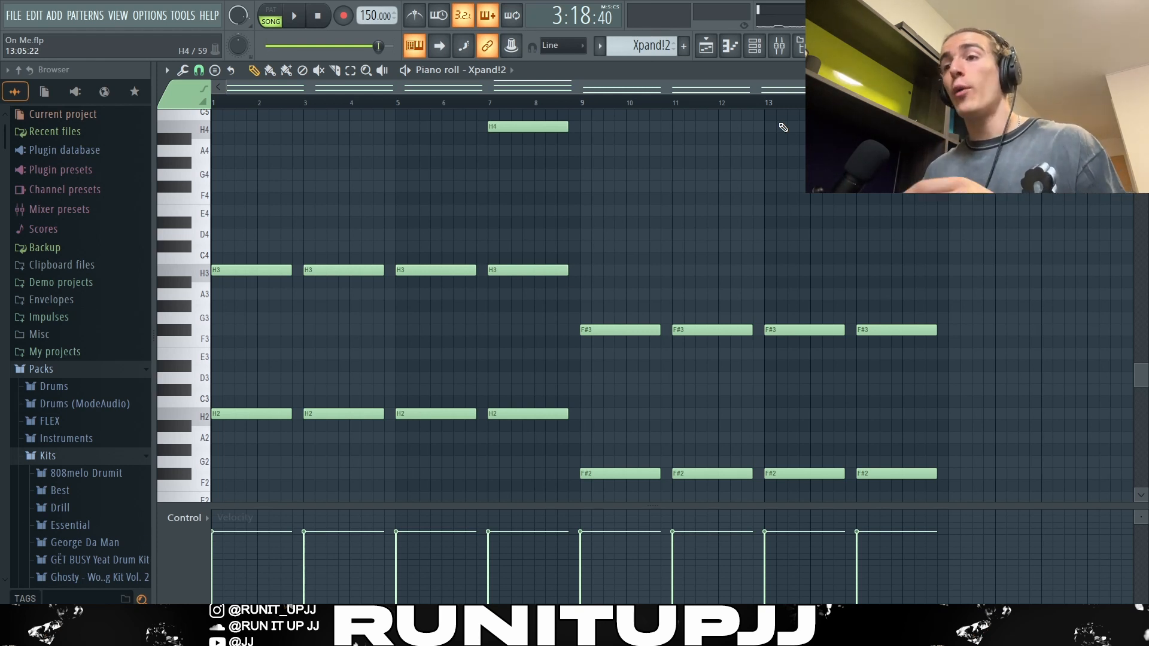
drag(221, 255, 575, 476)
click(550, 126)
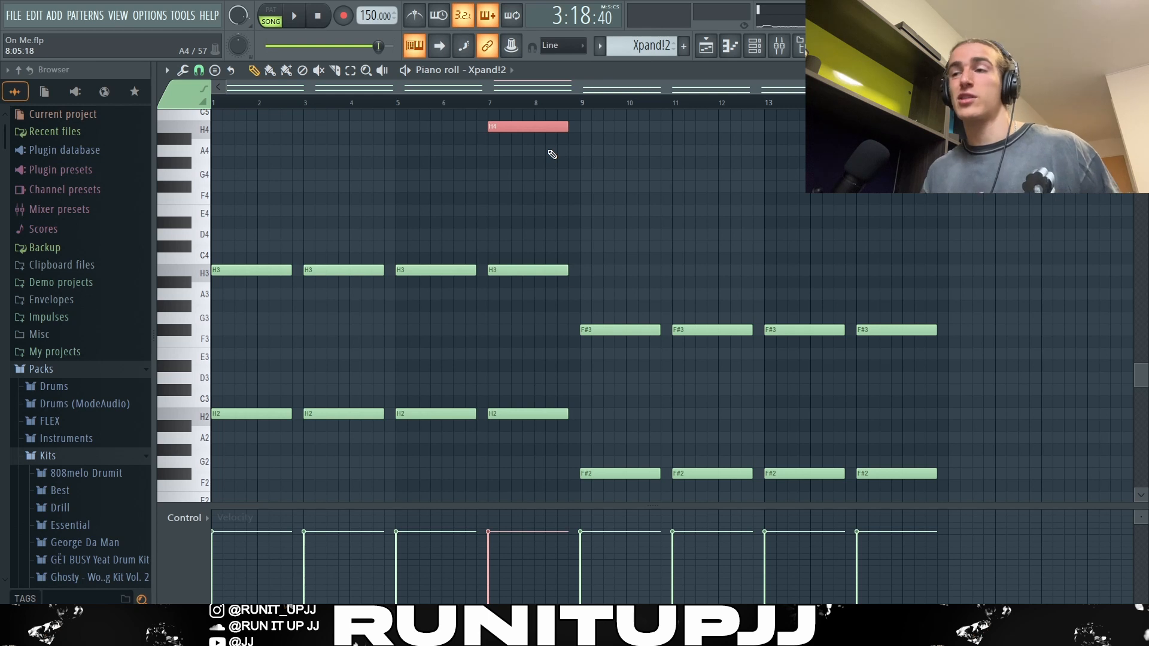
ctrl+click(683, 279)
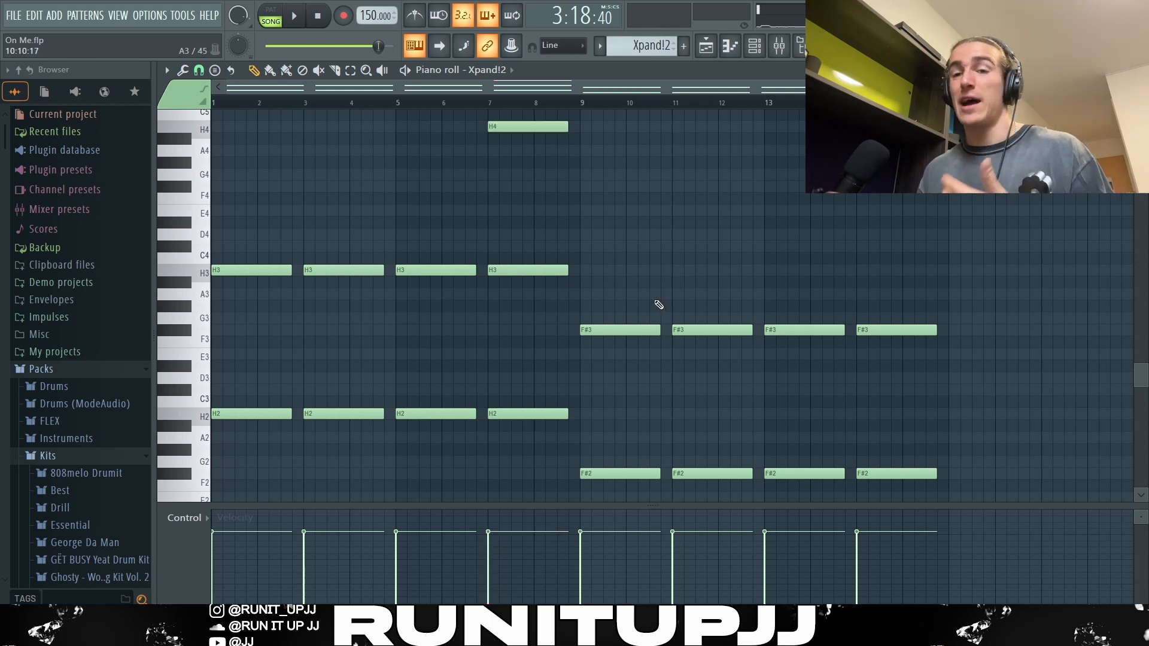
Highlight the F#2 and F#3 notes from bar 9 onward in the Xpand!2 pattern and clear the selection
drag(616, 301, 1096, 530)
scroll(961, 410, up, 3)
scroll(658, 299, up, 2)
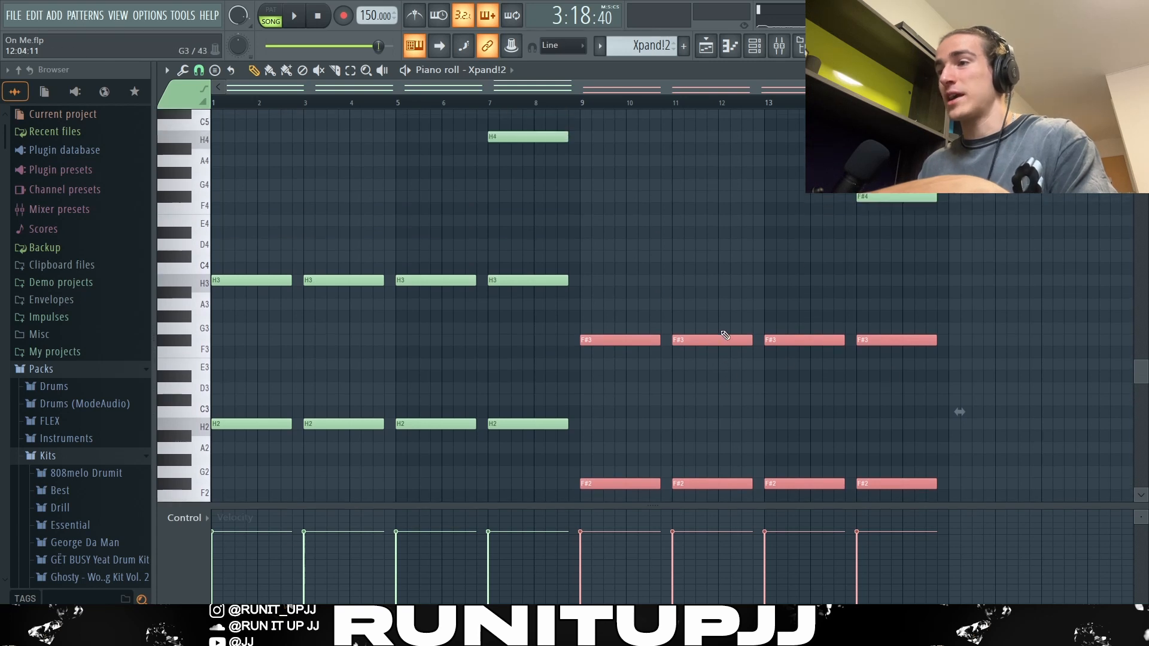
click(713, 374)
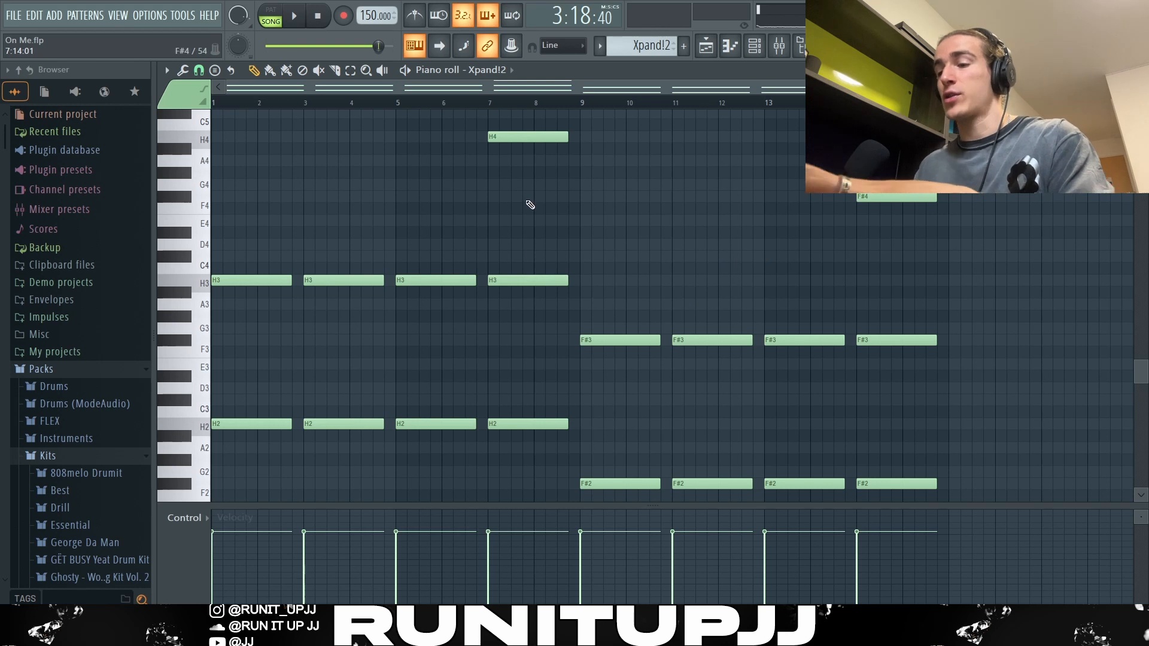
Try applying quick legato to the Xpand!2 notes, and undo it
key(ctrl+l)
key(ctrl+z)
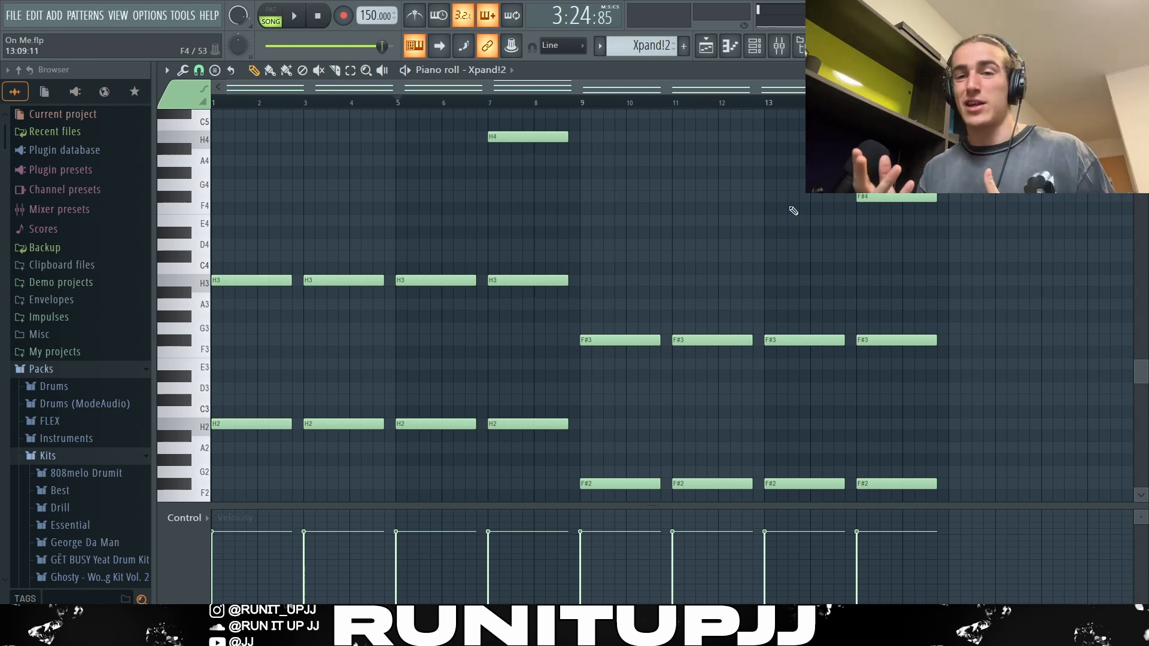
Toggle song playback and move the Insert 2 Pro-Q 3 window aside to examine its low-cut curve
key(space)
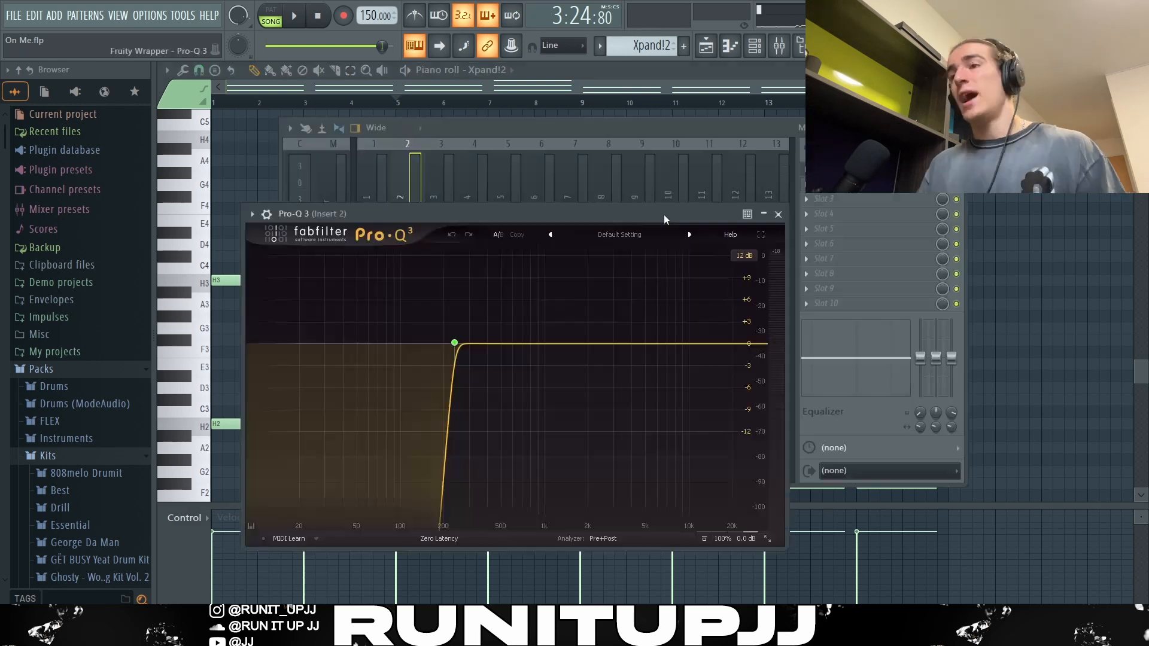
drag(663, 214, 602, 171)
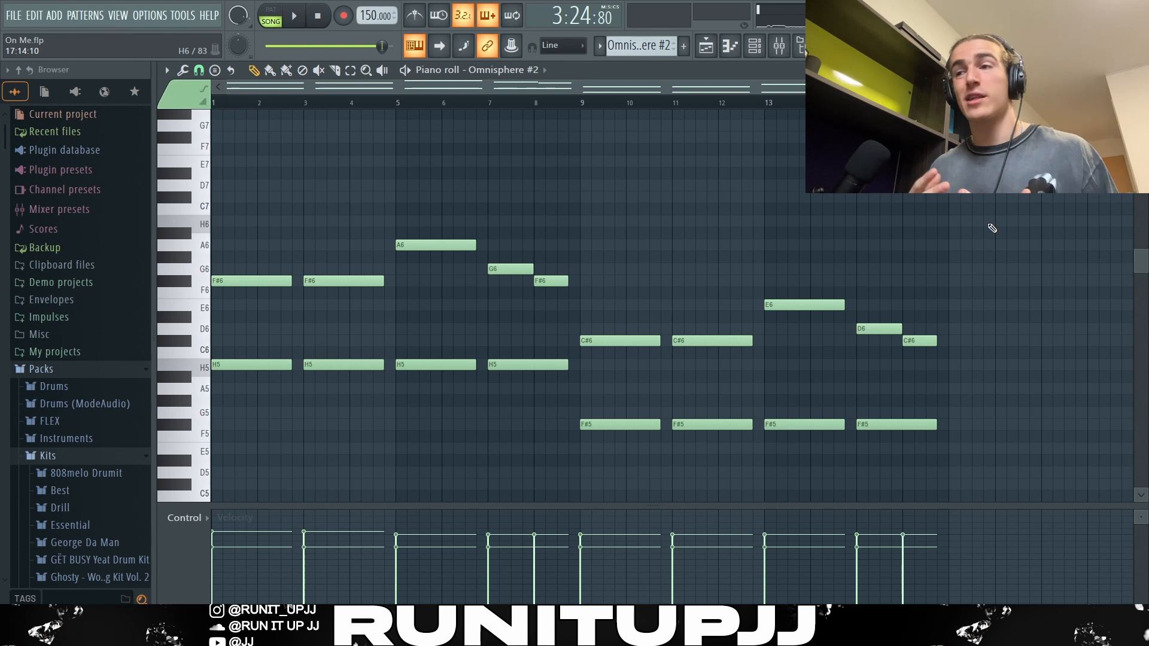
Highlight the H5 root notes and the two opening F#6 notes in the Omnisphere #2 pattern
drag(261, 360, 524, 401)
ctrl+drag(258, 273, 398, 304)
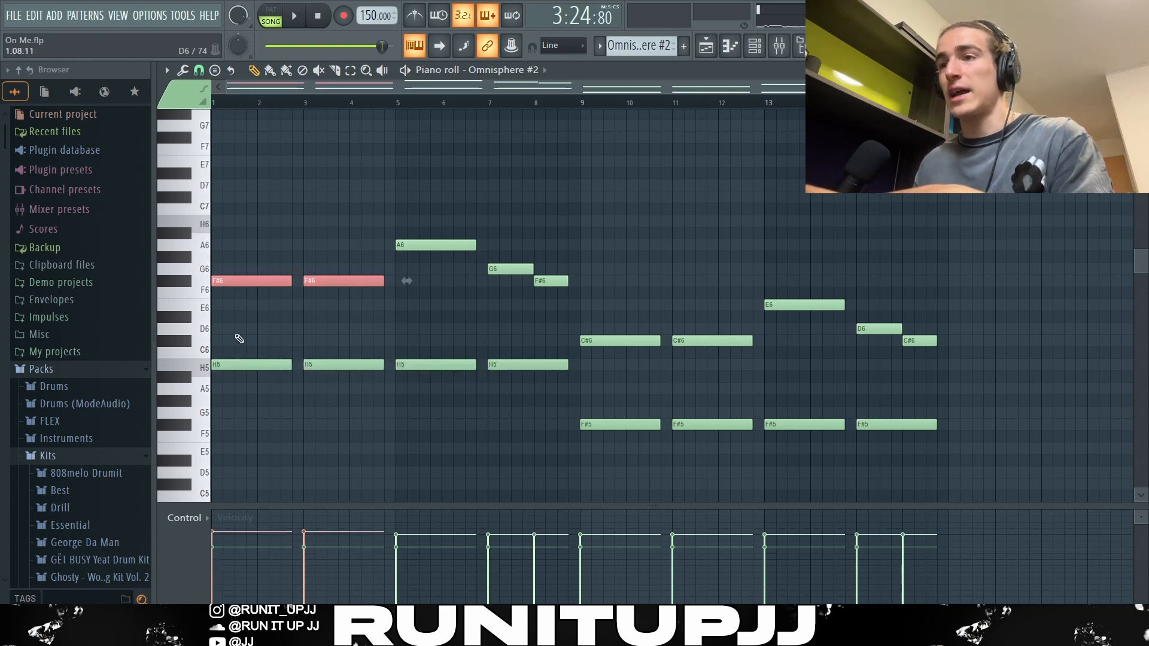
Try adding a short D6 note at the start of bar 1 in the Omnisphere #2 pattern, and delete it
click(228, 326)
right_click(228, 325)
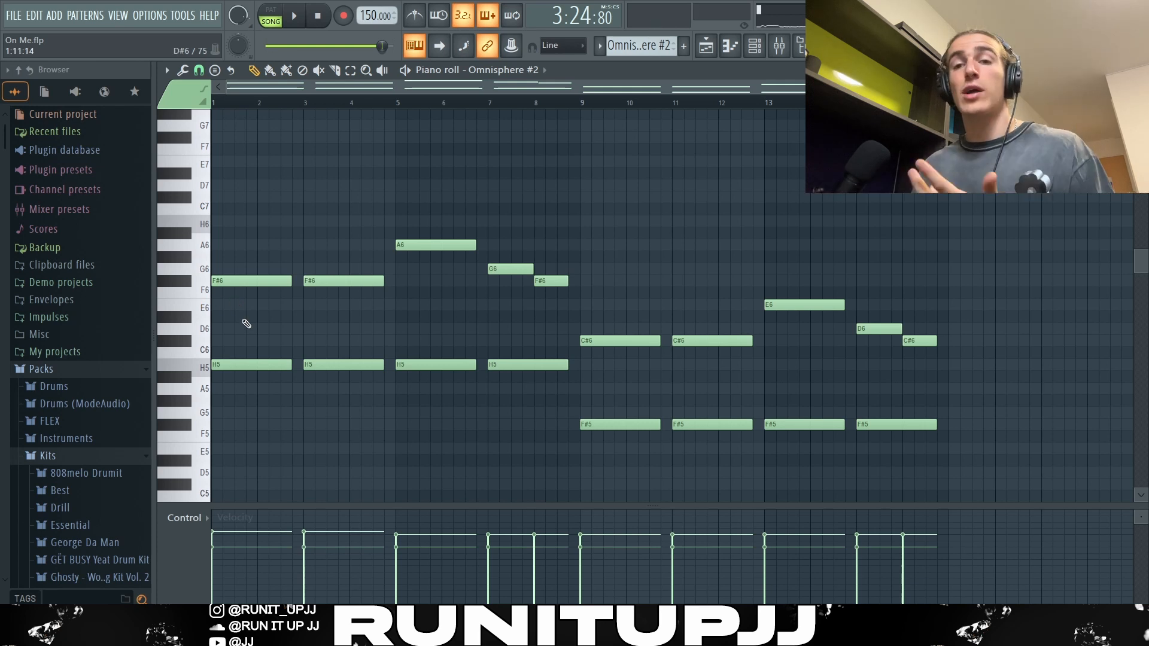
click(214, 329)
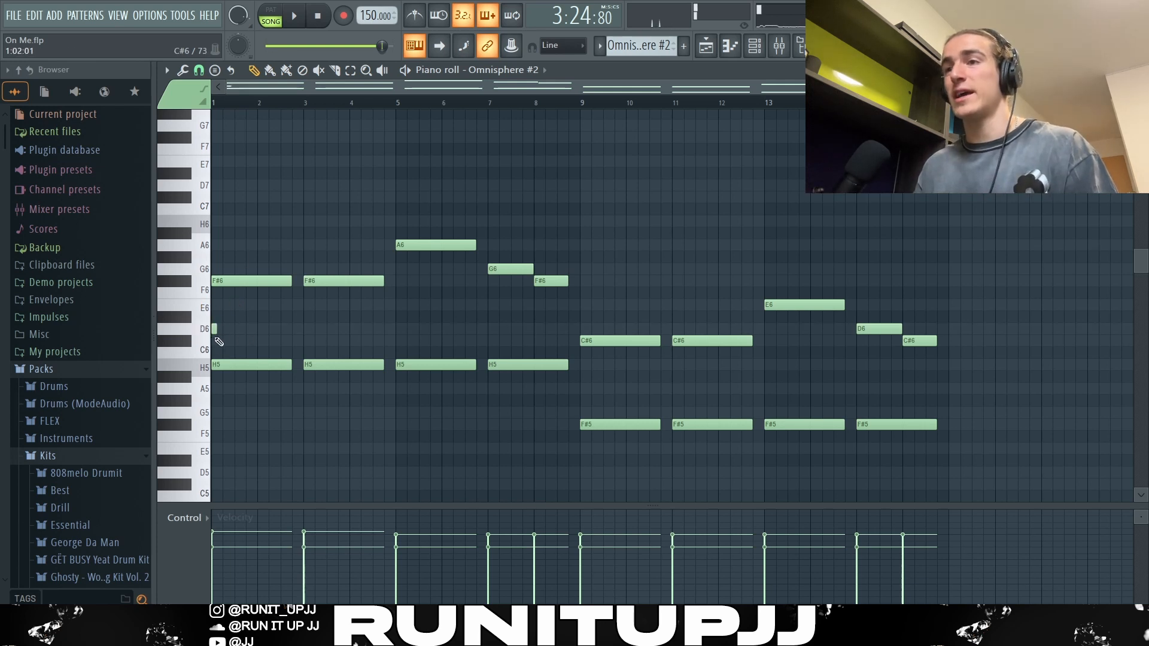
right_click(214, 330)
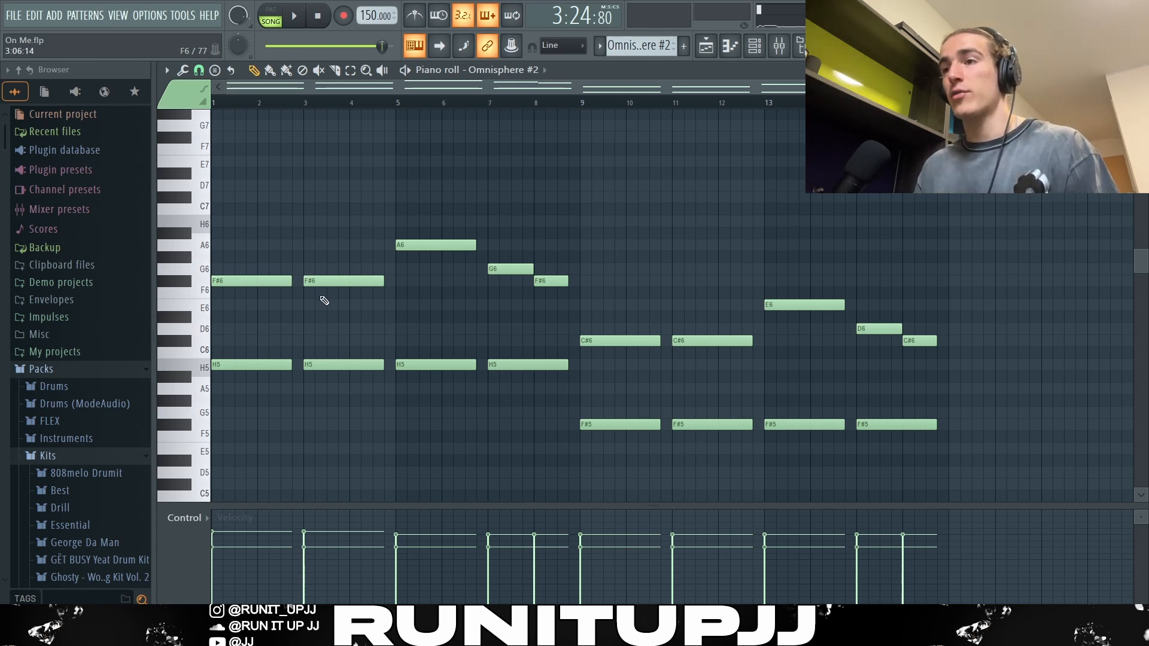
Highlight the A6, G6 and F#6 notes in turn in bars 5 to 8 and clear the selection
click(423, 245)
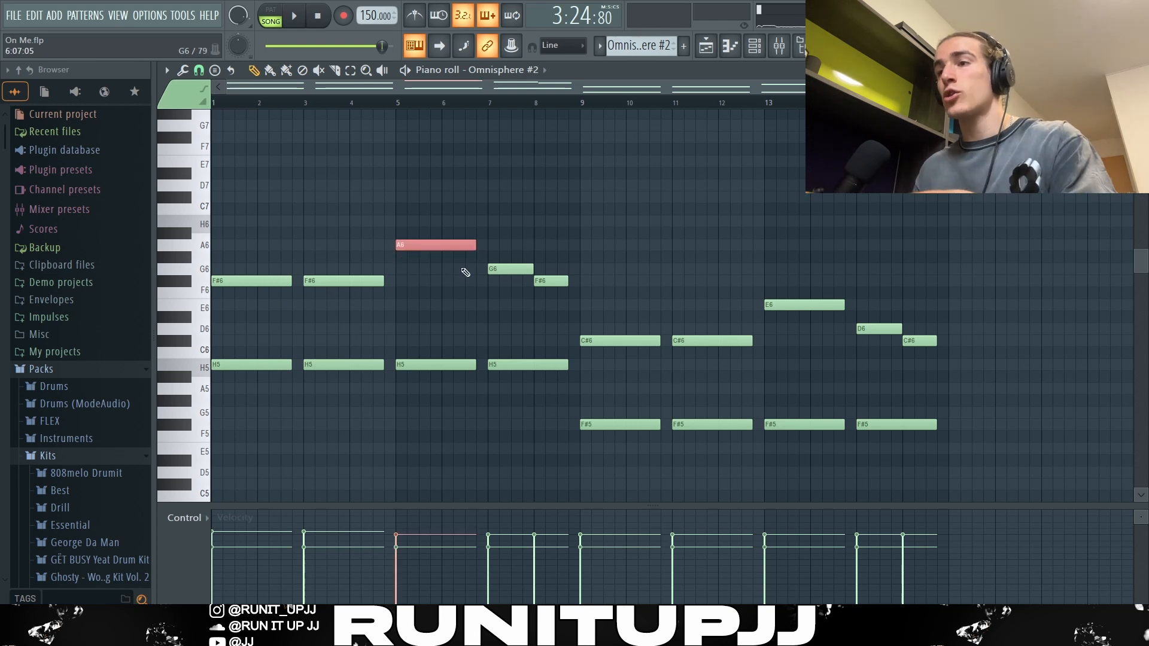
click(507, 271)
click(548, 281)
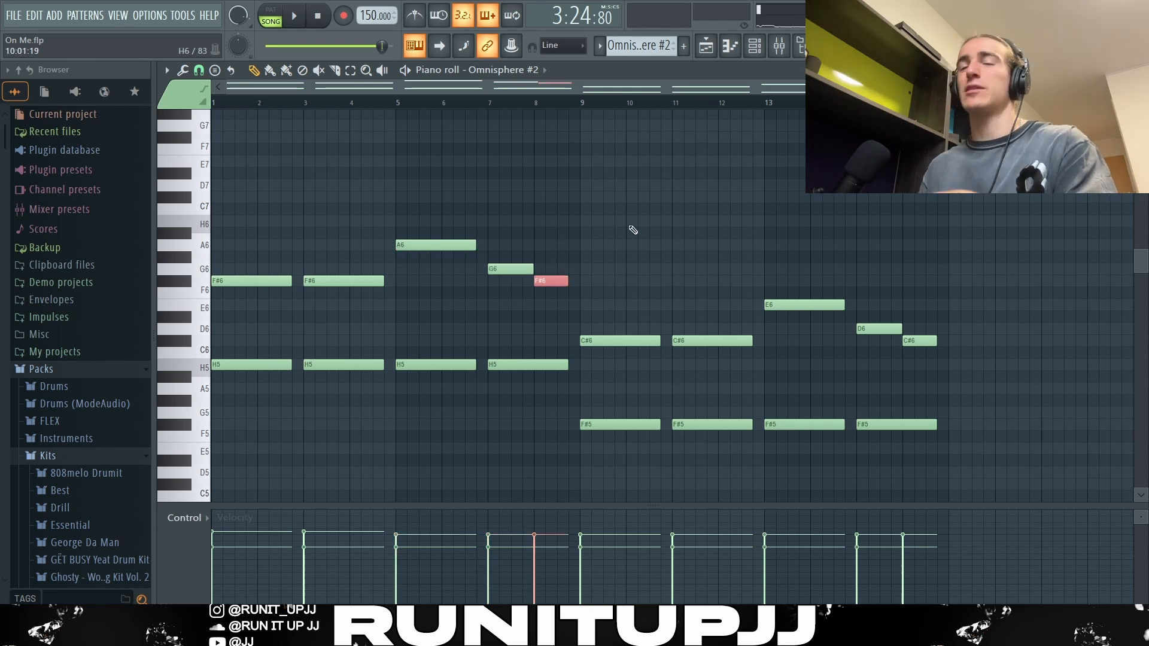
ctrl+click(639, 272)
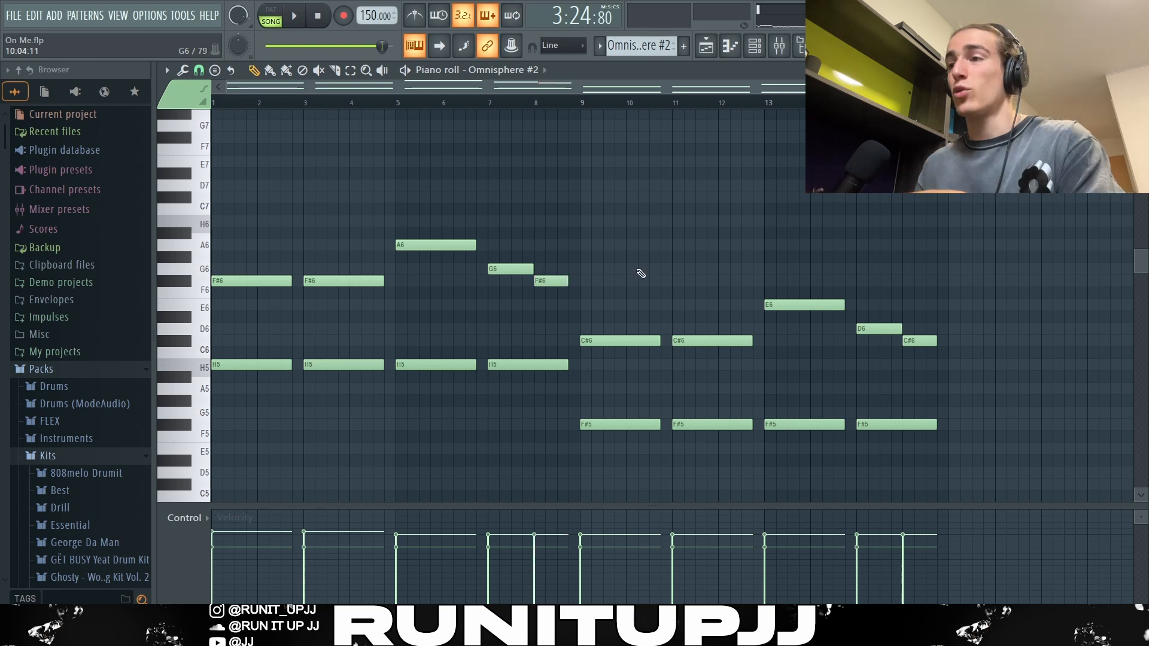
Select all Omnisphere #2 notes from bar 9 onward and try transposing them up five semitones
drag(636, 281, 1015, 477)
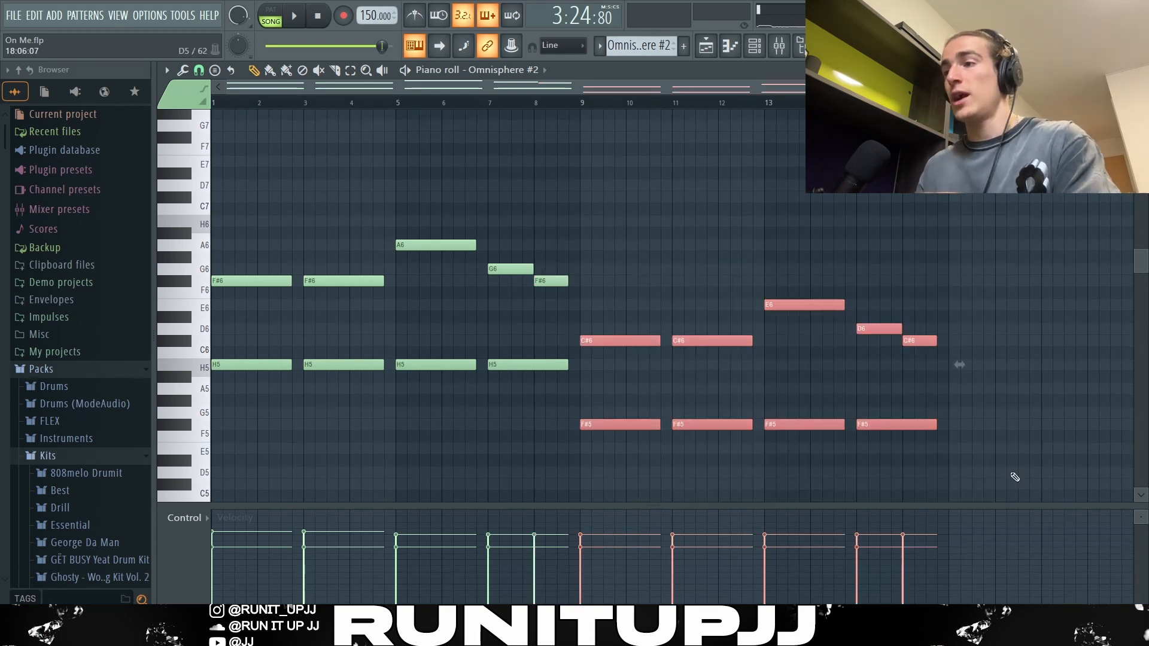
key(shift+Up)
key(shift+Up)
key(shift+Up)
key(shift+Up)
key(shift+Up)
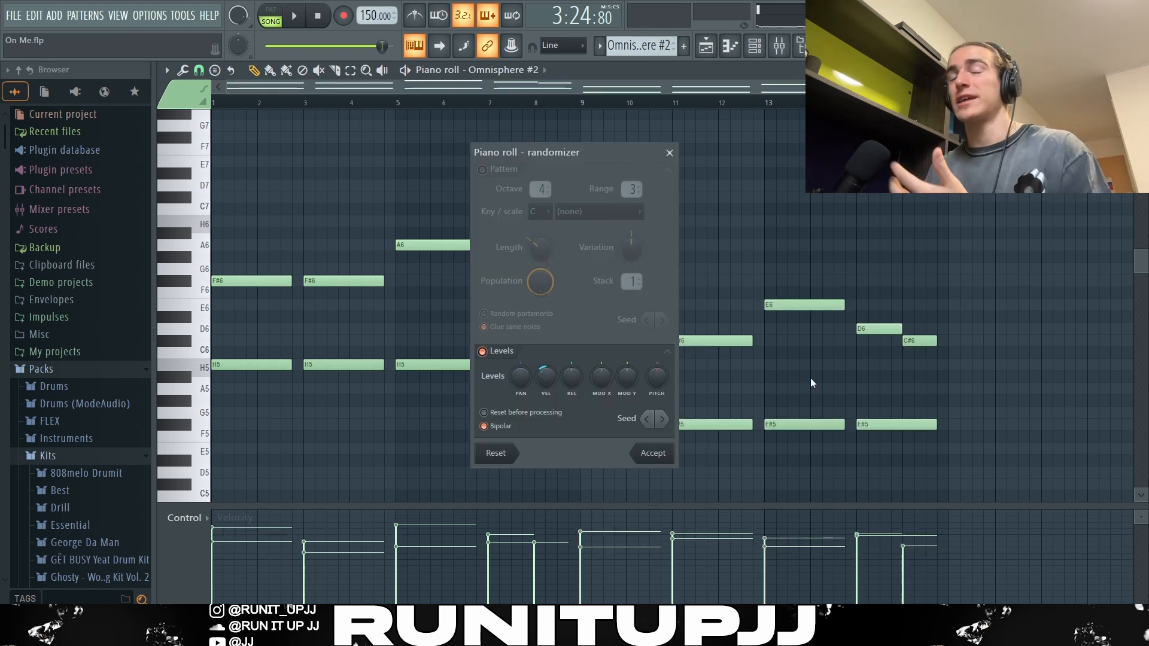
Dismiss the randomizer for the Omnisphere #2 notes without accepting its velocity levels
key(Escape)
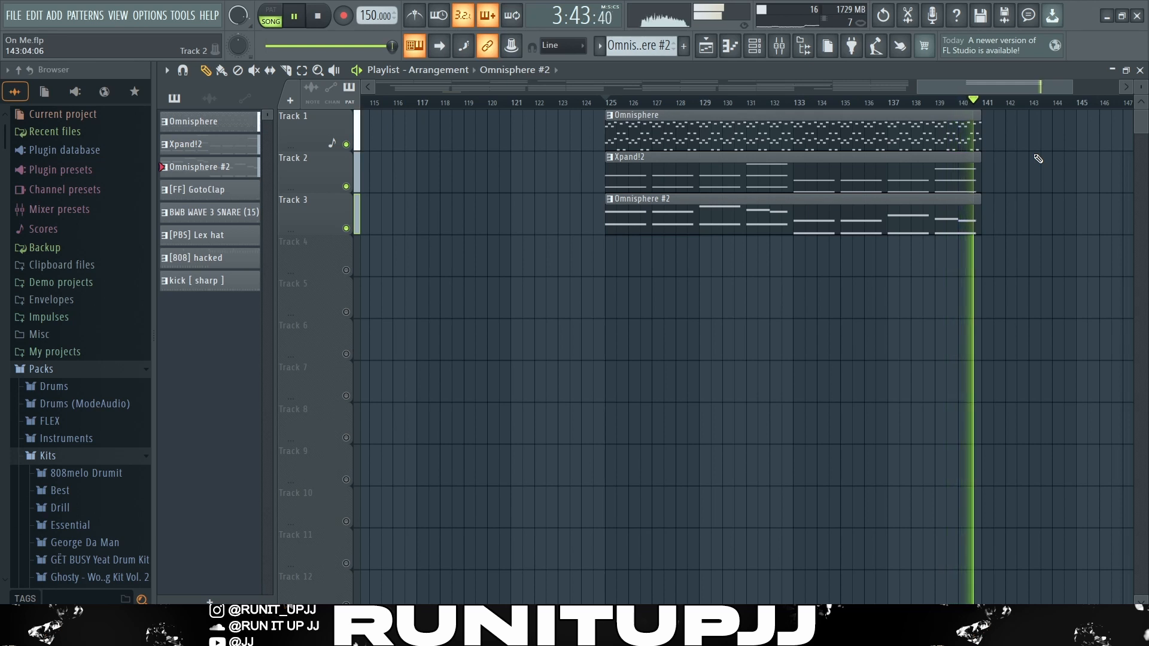
Stop the arrangement playback and examine the low cut and two narrow notches in Pro-Q 3 on Insert 3
key(space)
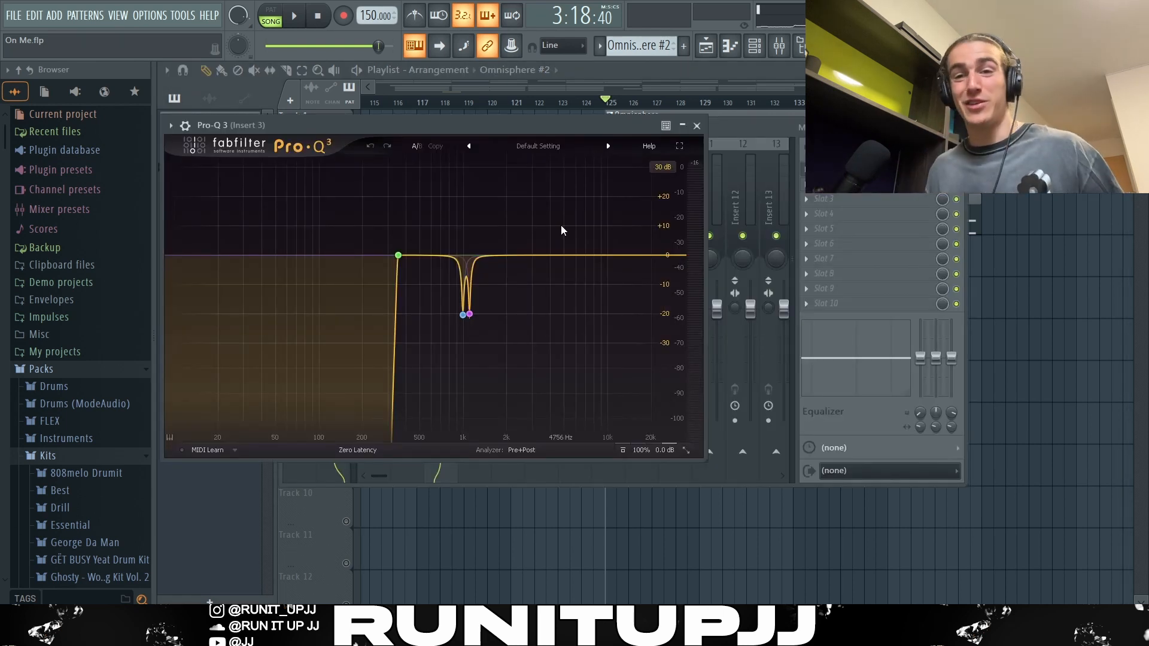
mouse_move(468, 326)
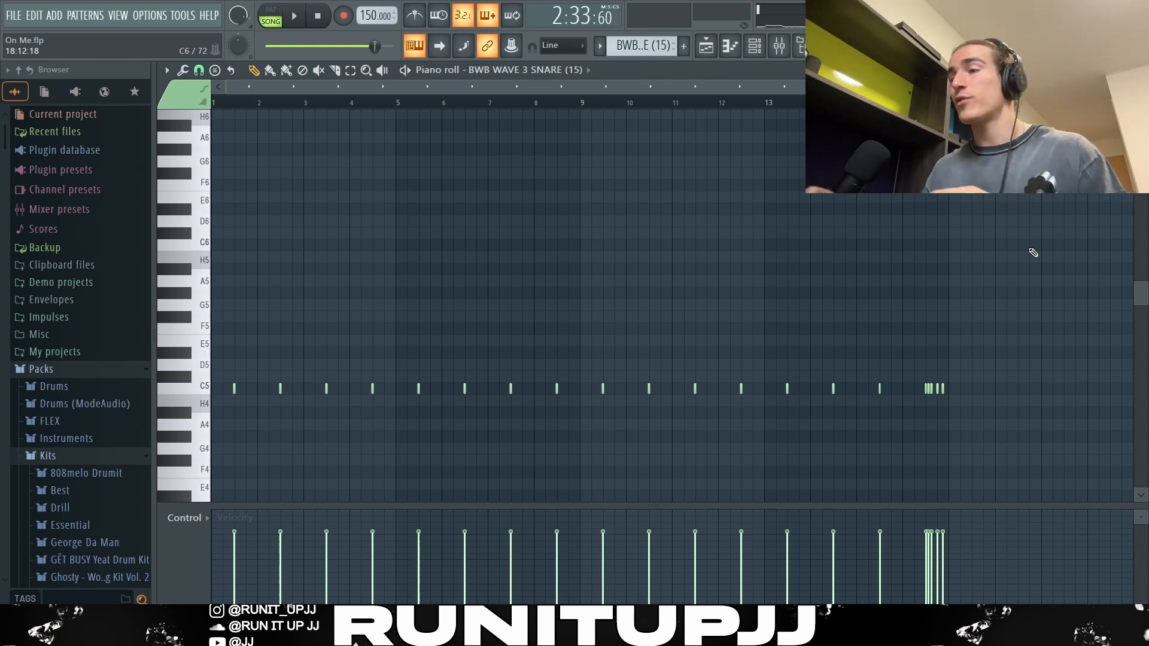
Examine the snare roll at the end of bar 16 in the BWB WAVE 3 SNARE (15) pattern
scroll(1026, 398, up, 8)
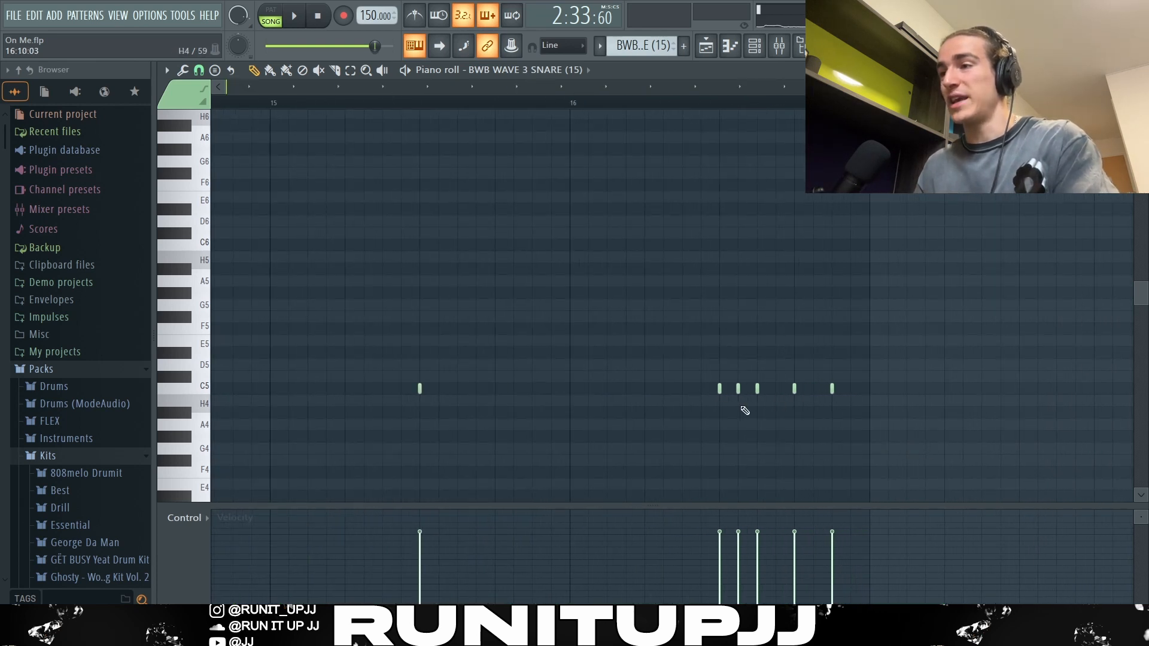
drag(714, 393, 889, 389)
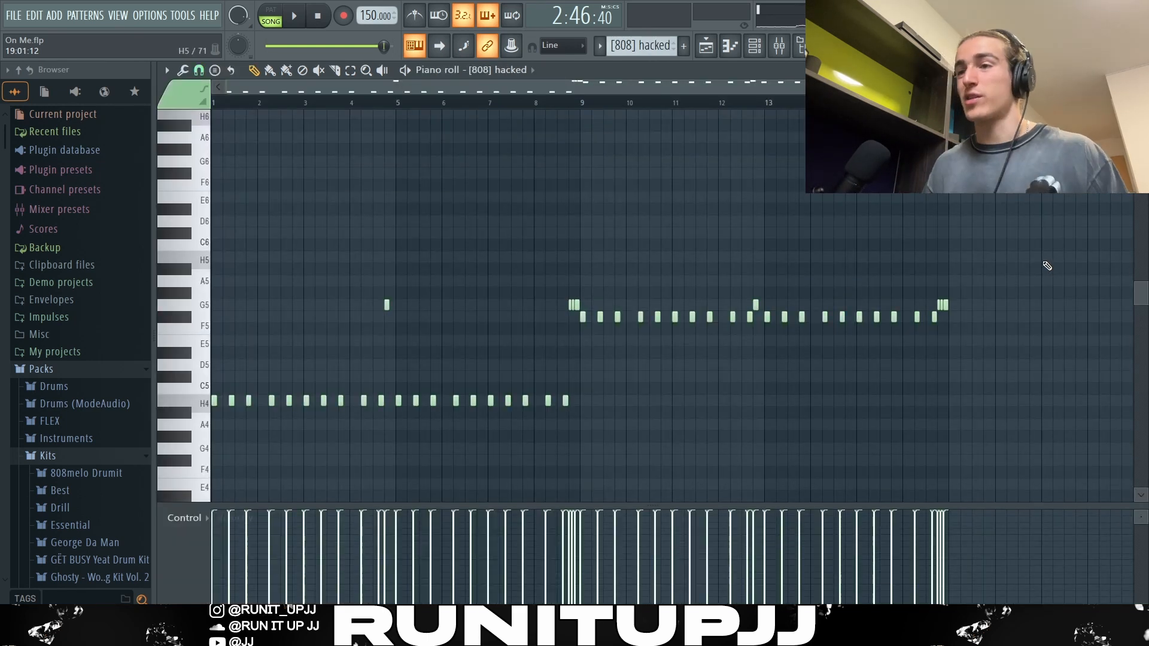
Highlight the H4 bass notes and the G5 accent notes in the first half of the [808] hacked pattern
scroll(243, 407, up, 2)
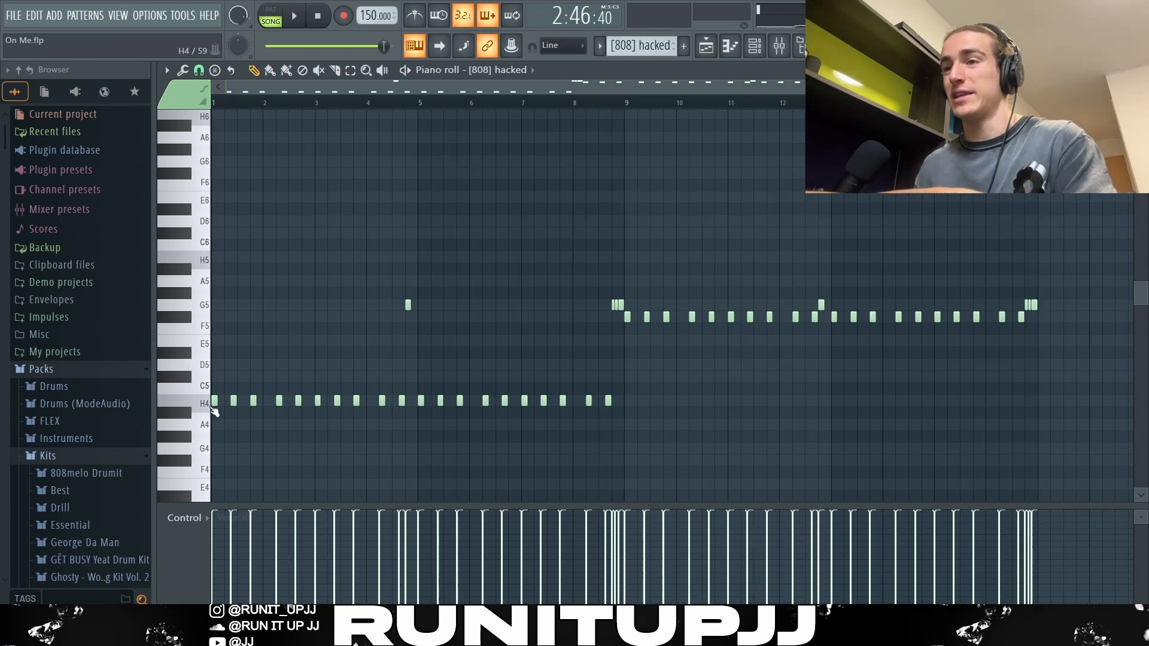
drag(898, 403, 215, 385)
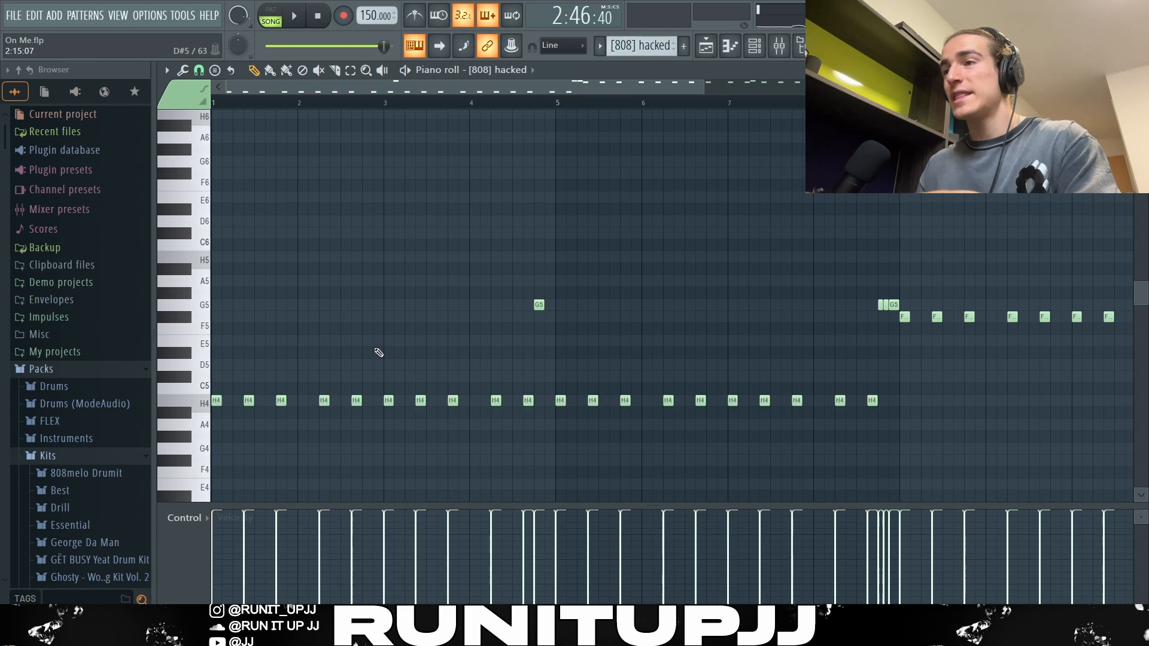
drag(485, 323, 601, 290)
drag(845, 312, 914, 307)
ctrl+click(772, 321)
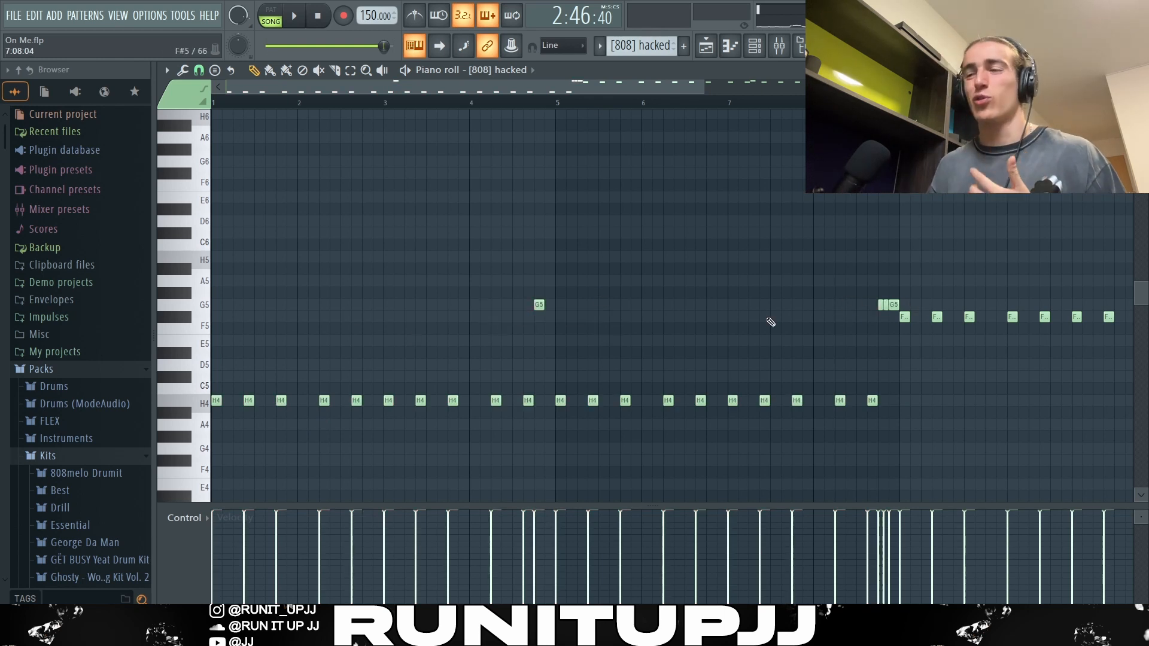
Highlight the F#5 bass notes and the G5 accent notes in the second half of the [808] hacked pattern, clearing the selection at the end
scroll(771, 323, down, 4)
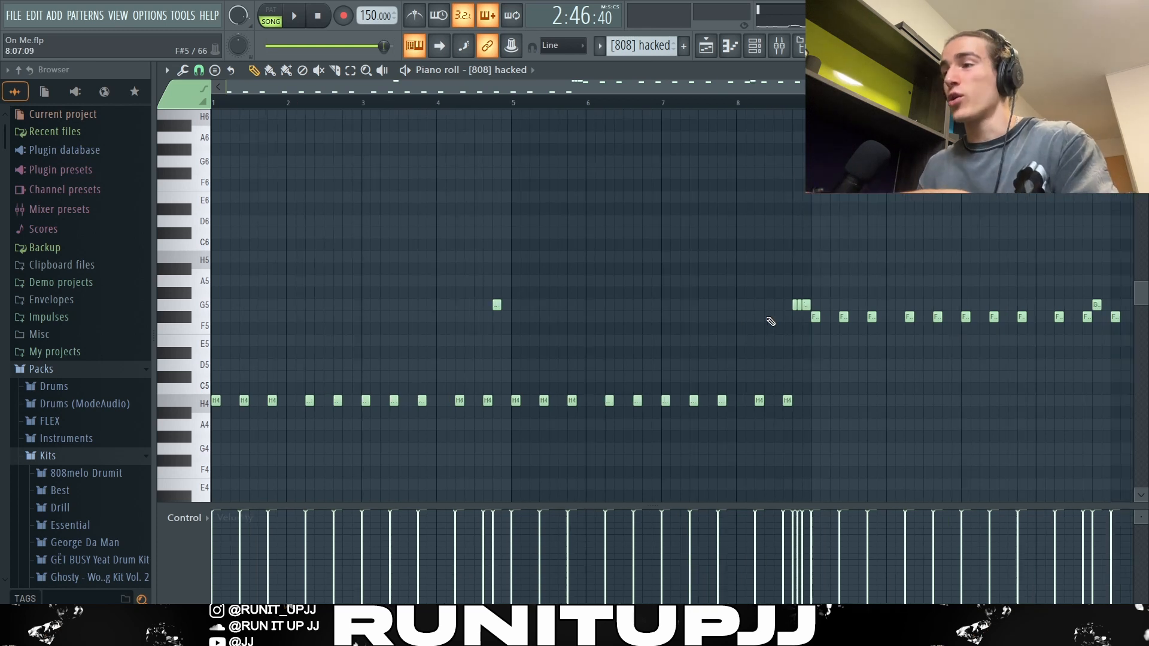
drag(1057, 333, 595, 333)
click(756, 312)
drag(778, 291, 1023, 311)
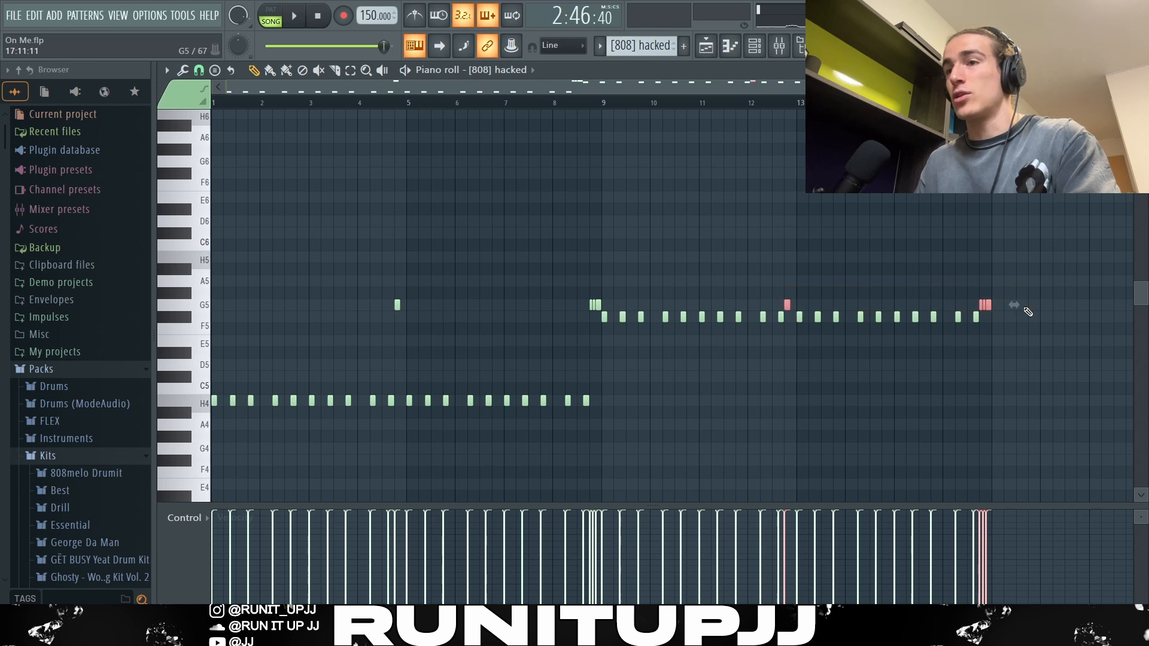
click(814, 324)
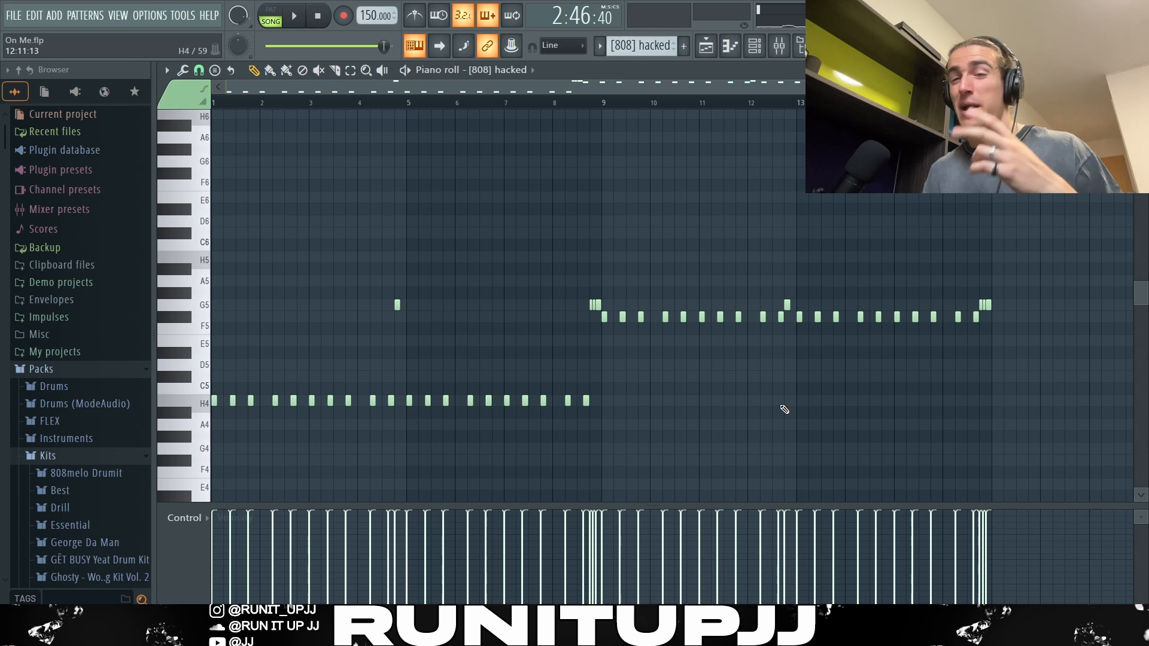
Select all notes across the whole [808] hacked pattern to review them, and clear the selection
key(ctrl+a)
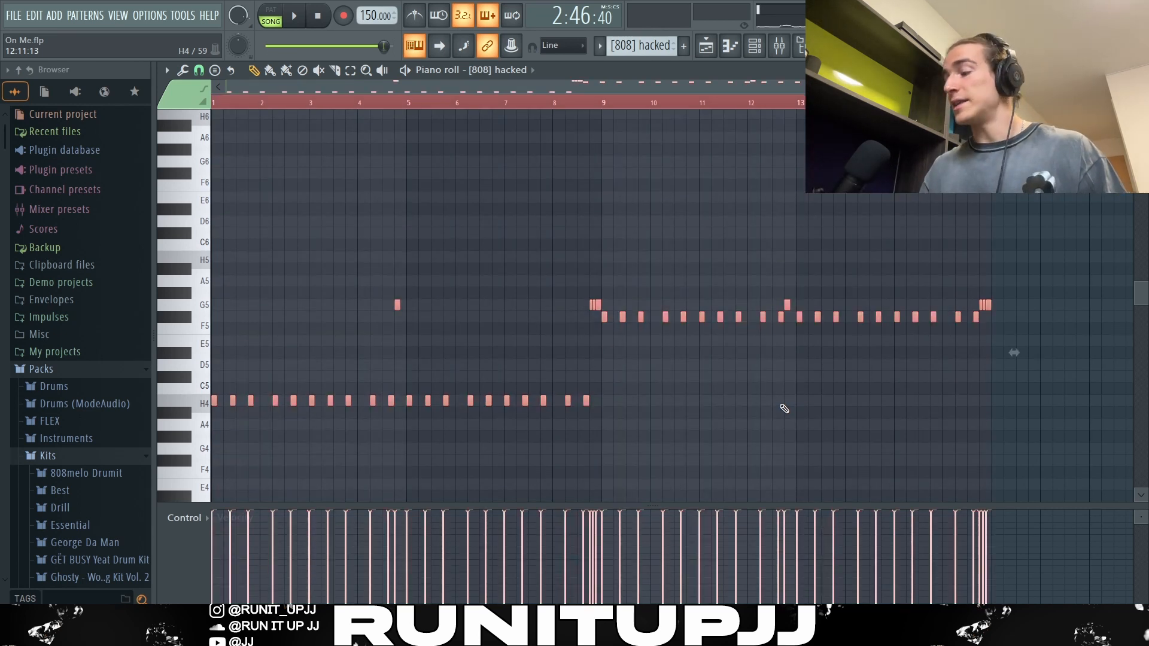
scroll(787, 397, up, 2)
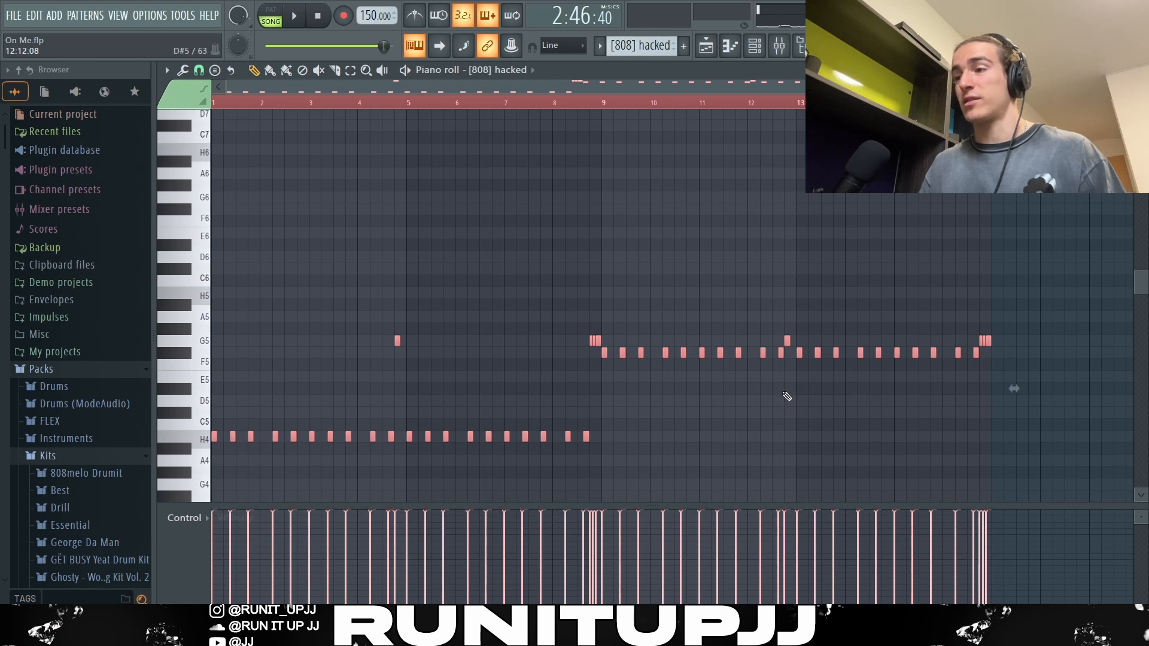
key(ctrl+d)
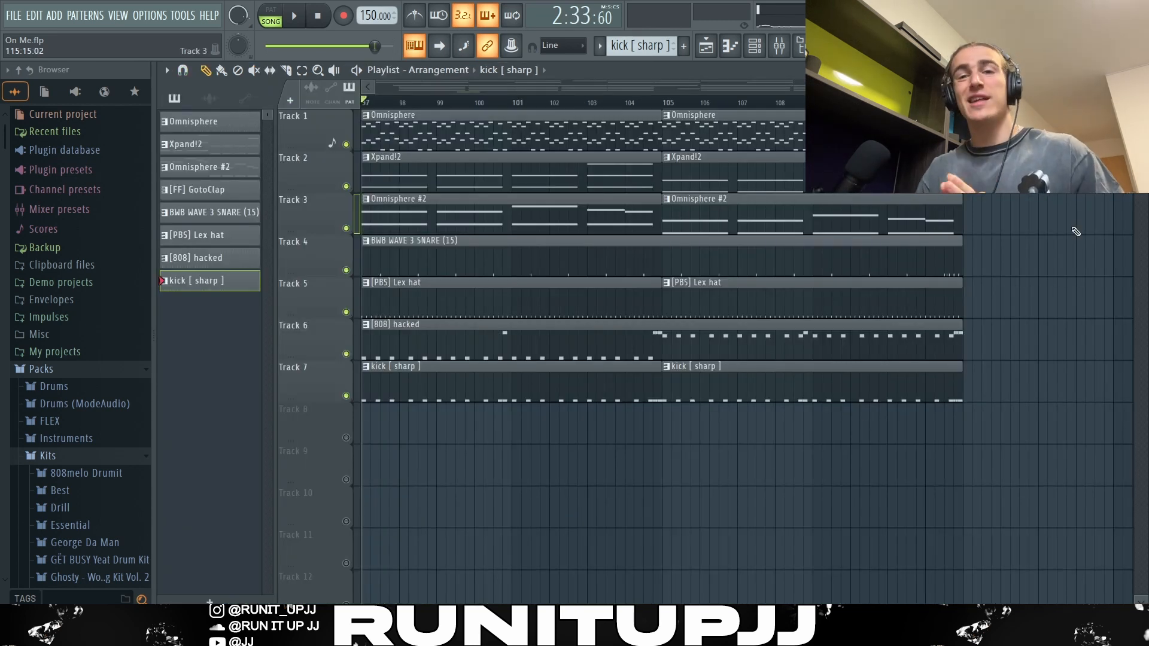
Play the arrangement from bar 97, and highlight the clips of bars 1 to 16 to examine the drum gap before bar 17
key(space)
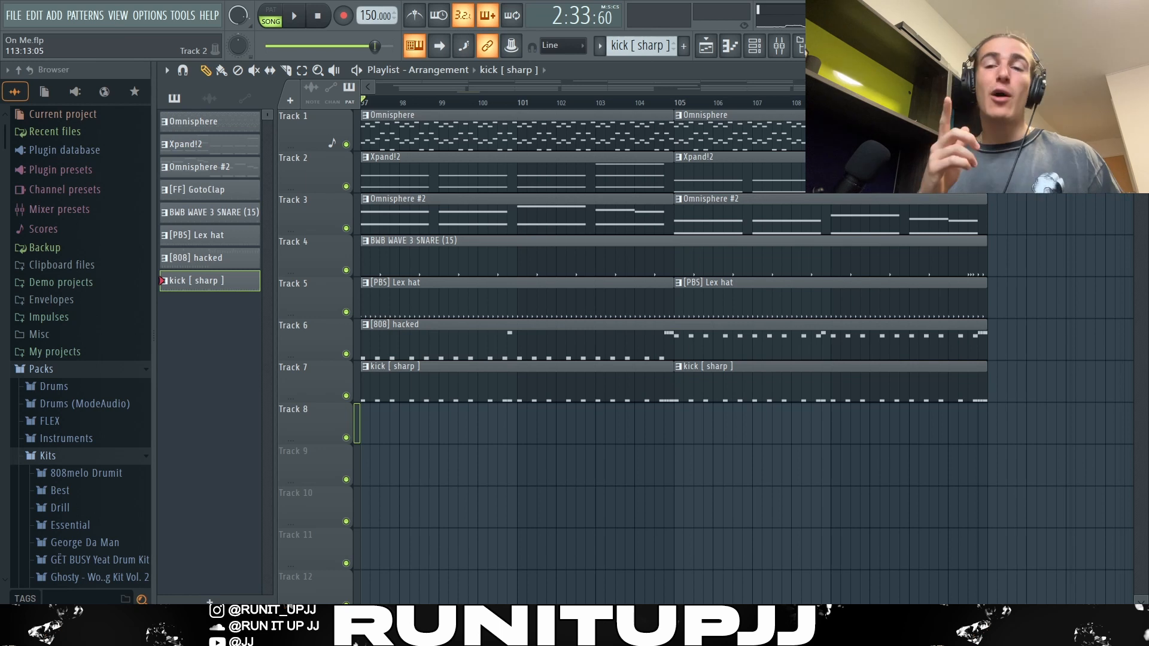
scroll(777, 456, down, 5)
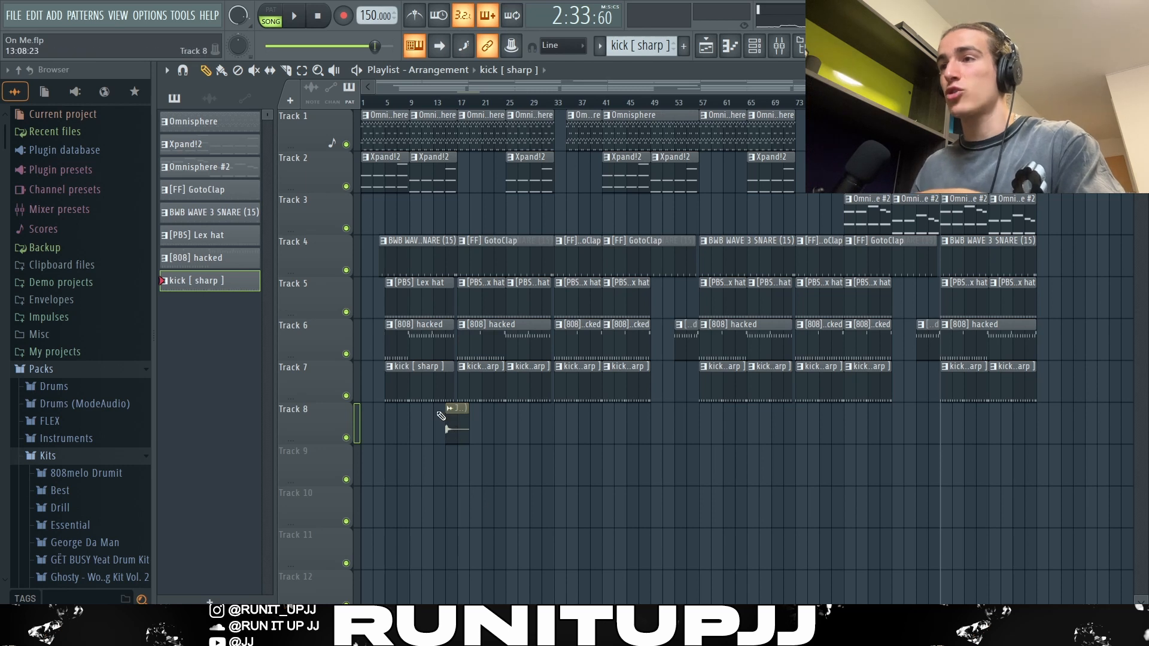
drag(441, 416, 364, 114)
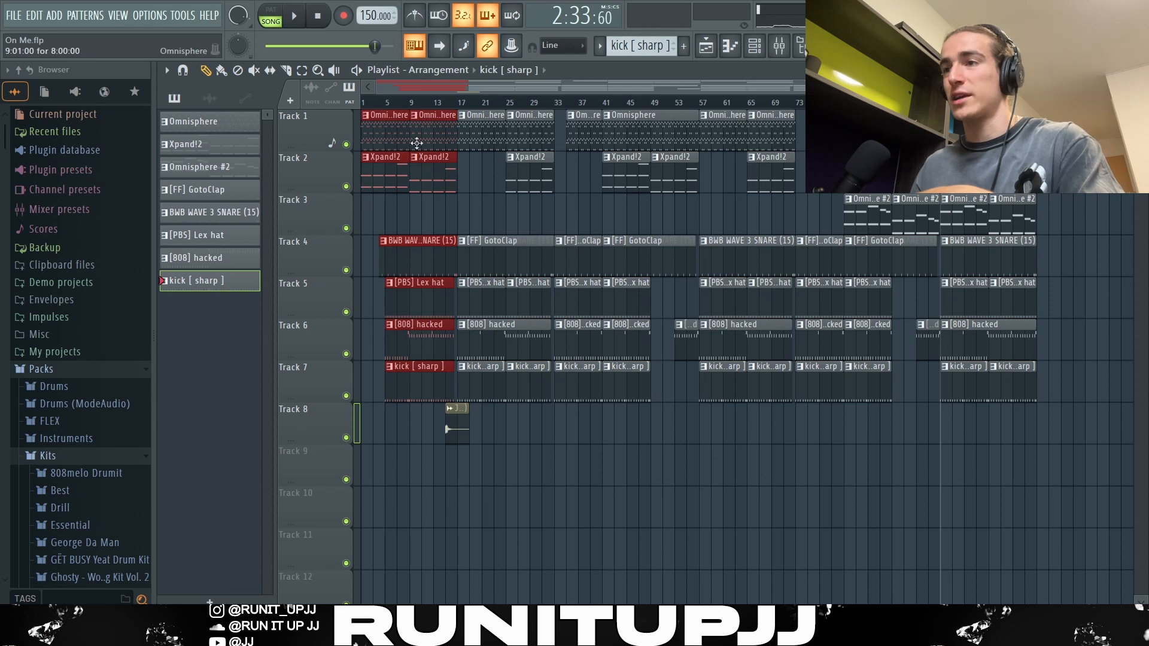
scroll(443, 383, up, 5)
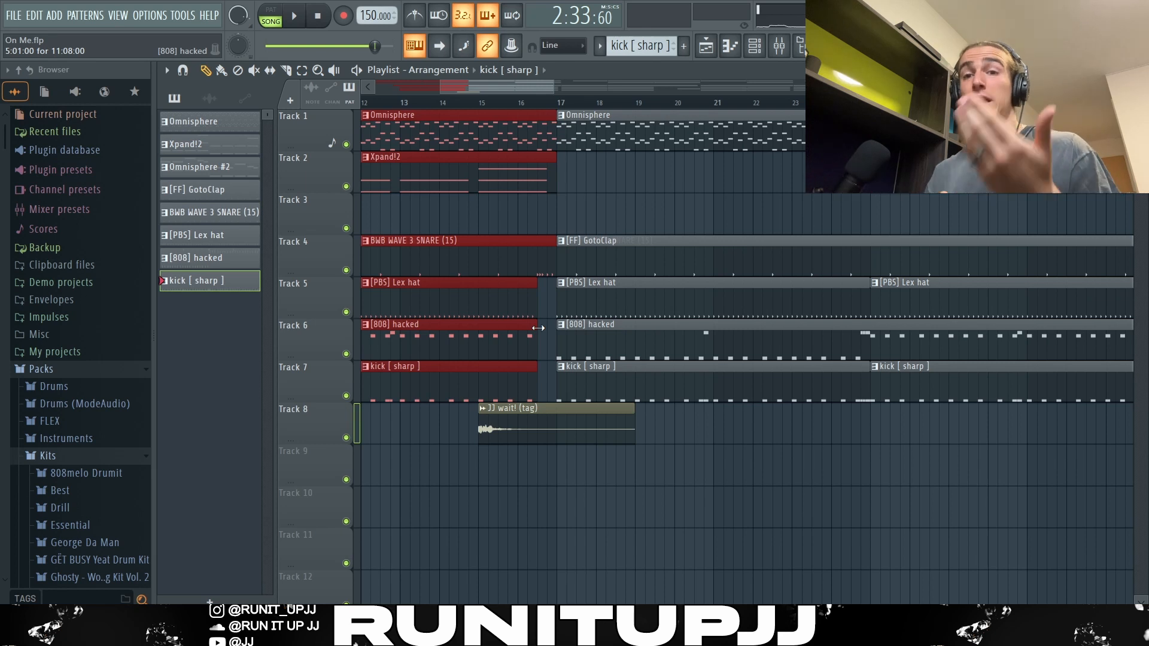
Highlight the clips from bar 33 to bar 57 and examine the short [808] hacked clip starting at bar 53
scroll(487, 185, down, 5)
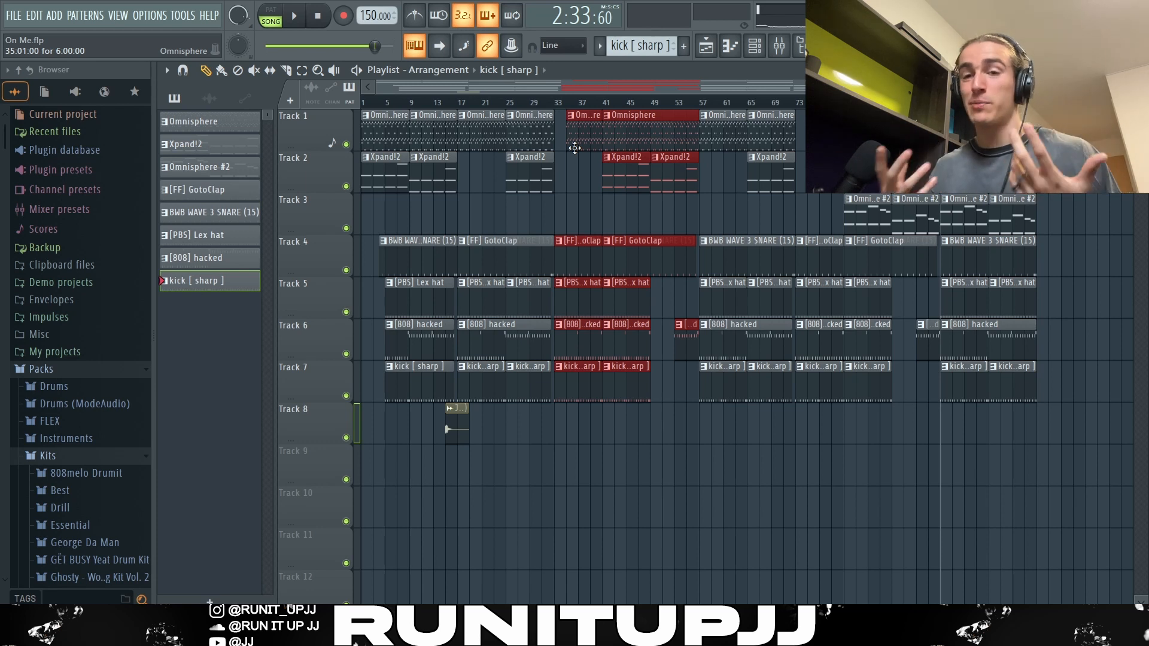
scroll(575, 148, up, 4)
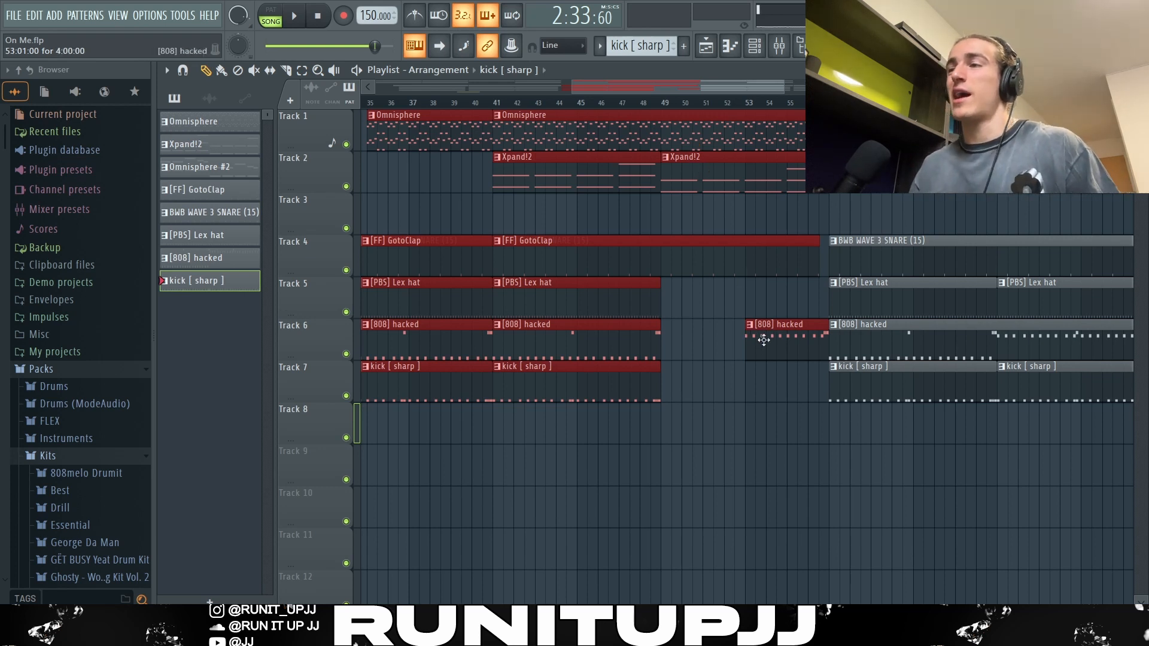
Highlight the remaining arrangement sections one after another, starting at bars 57, 73 and 97, to review their clips
scroll(718, 385, down, 5)
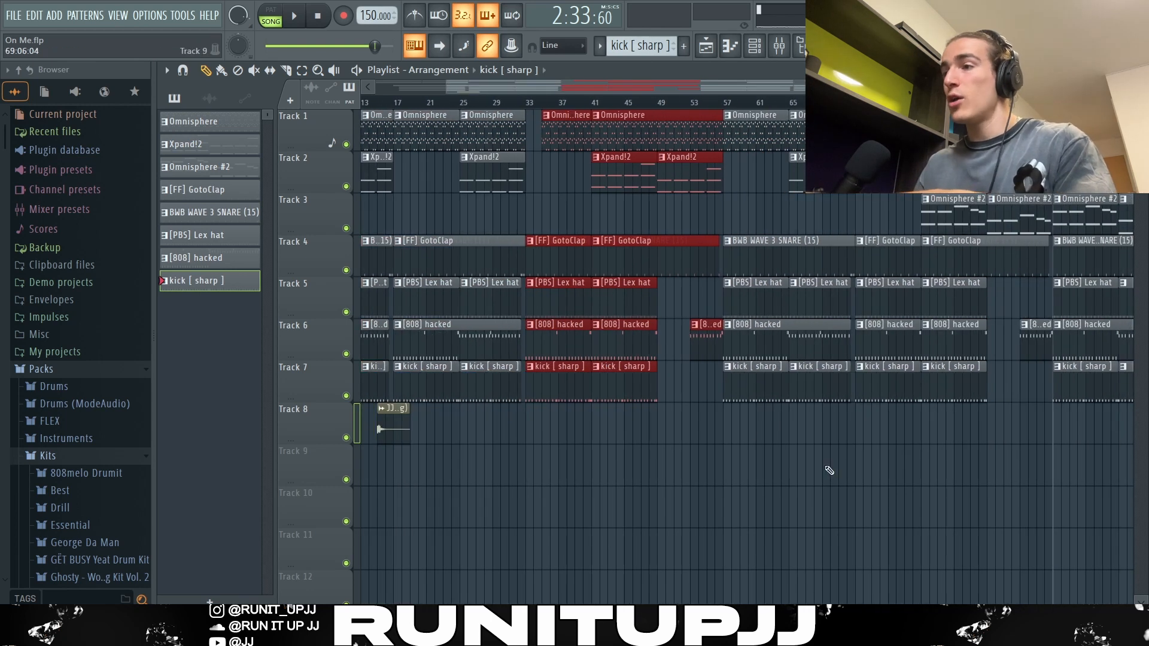
drag(840, 419, 774, 123)
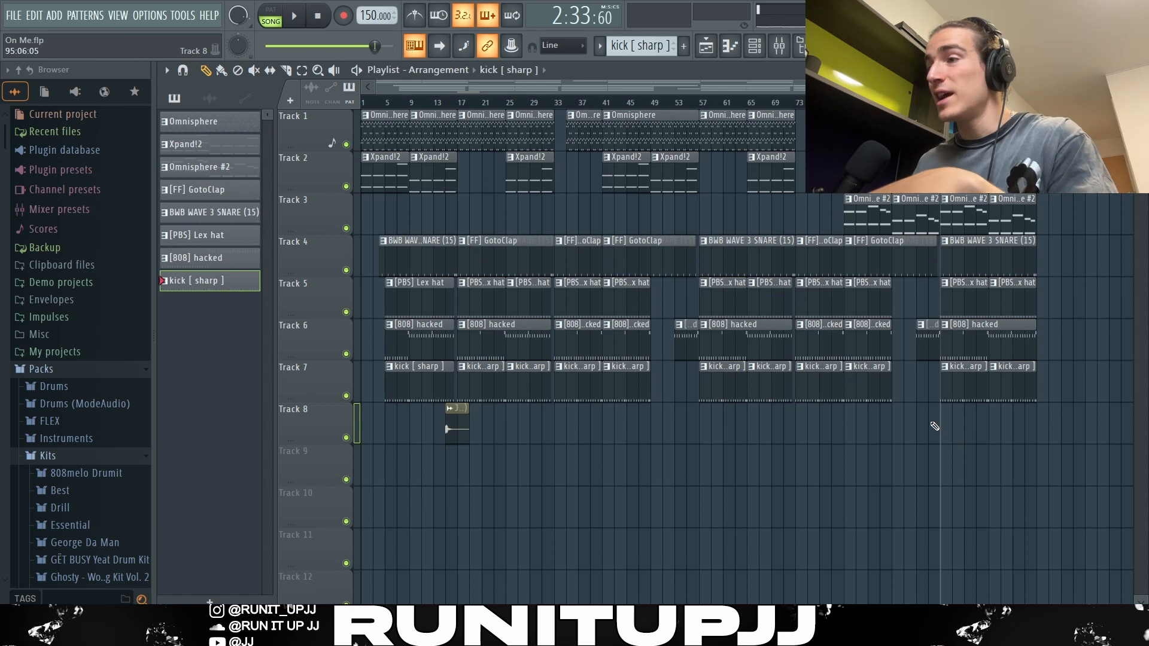
drag(935, 426, 799, 206)
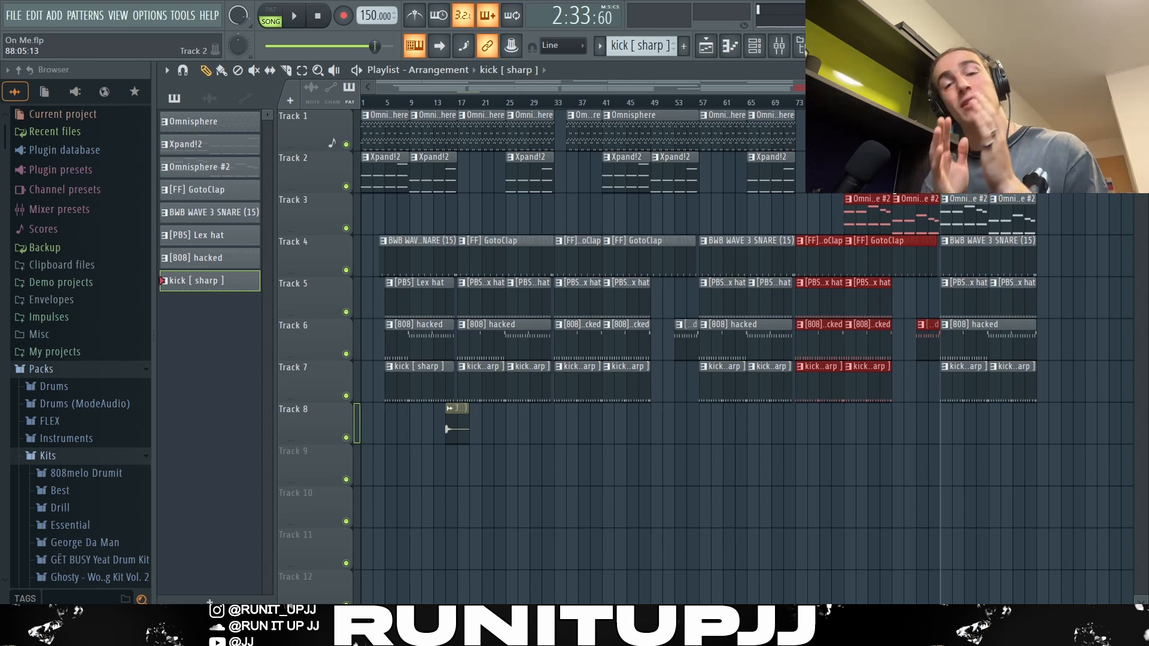
drag(1093, 230, 952, 487)
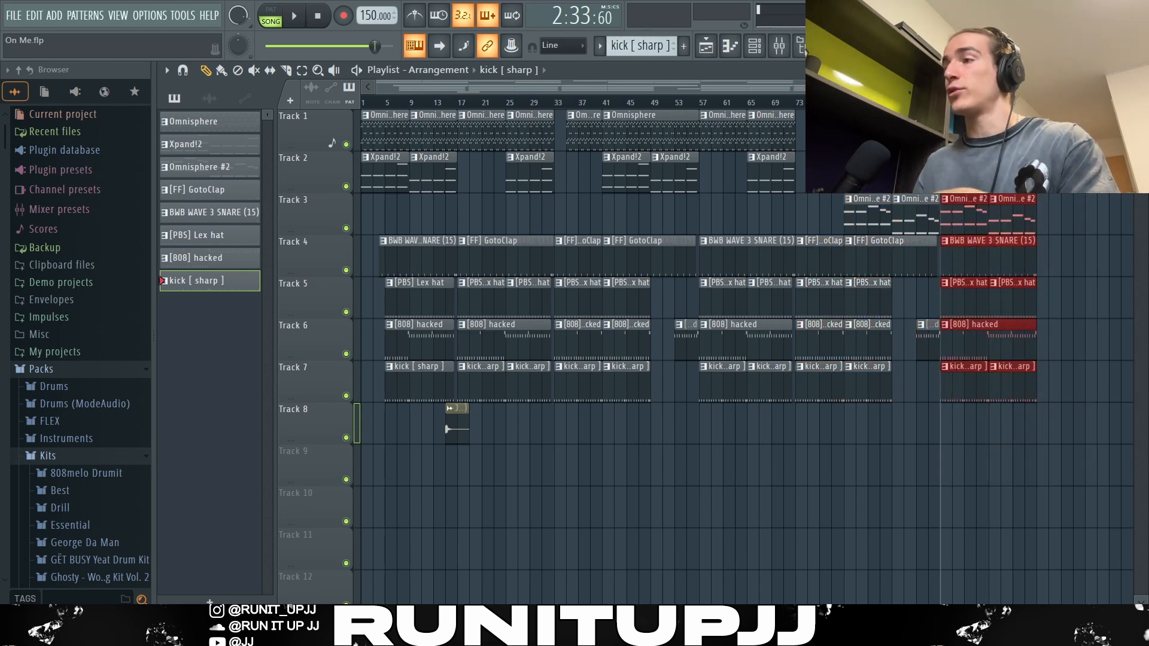